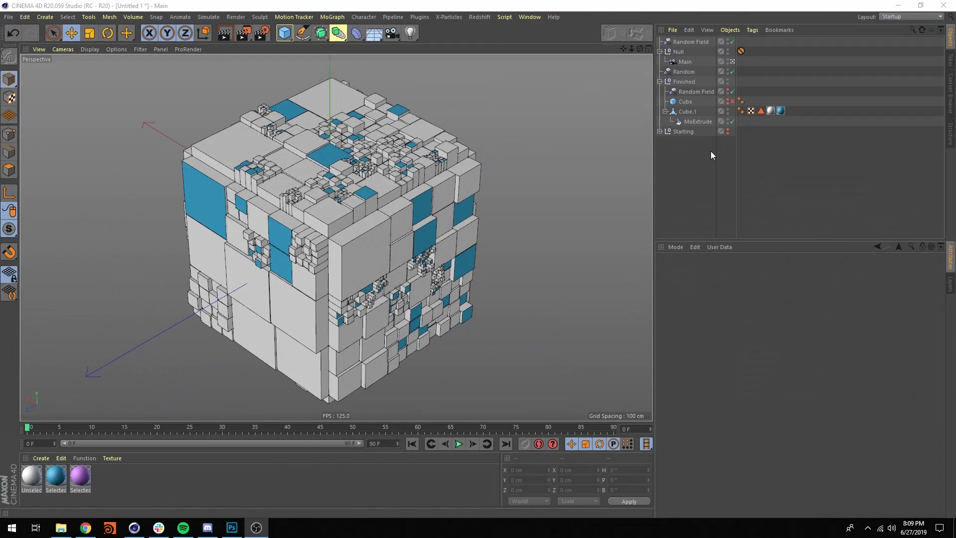
Toggle MoExtrude off, on and off again to compare flat faces with the greebles
click(731, 121)
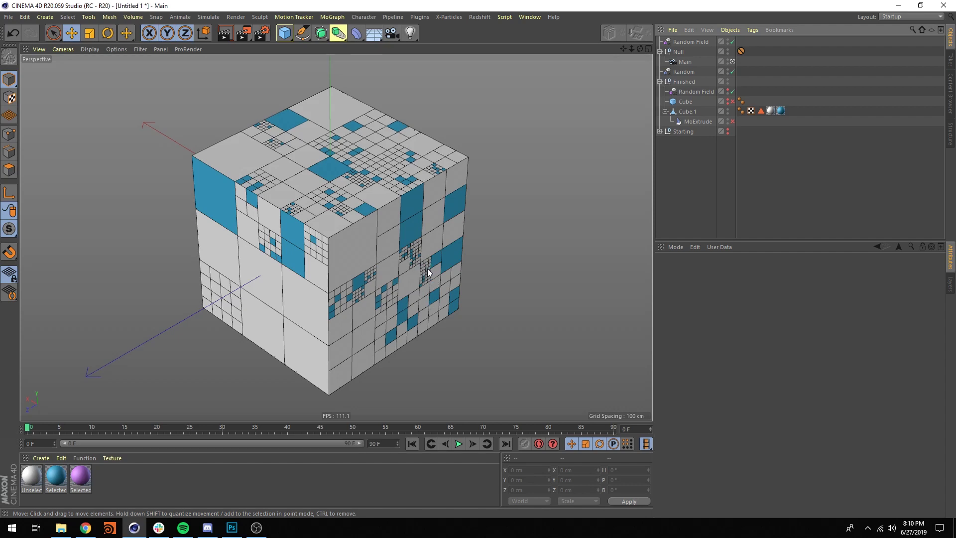
click(732, 121)
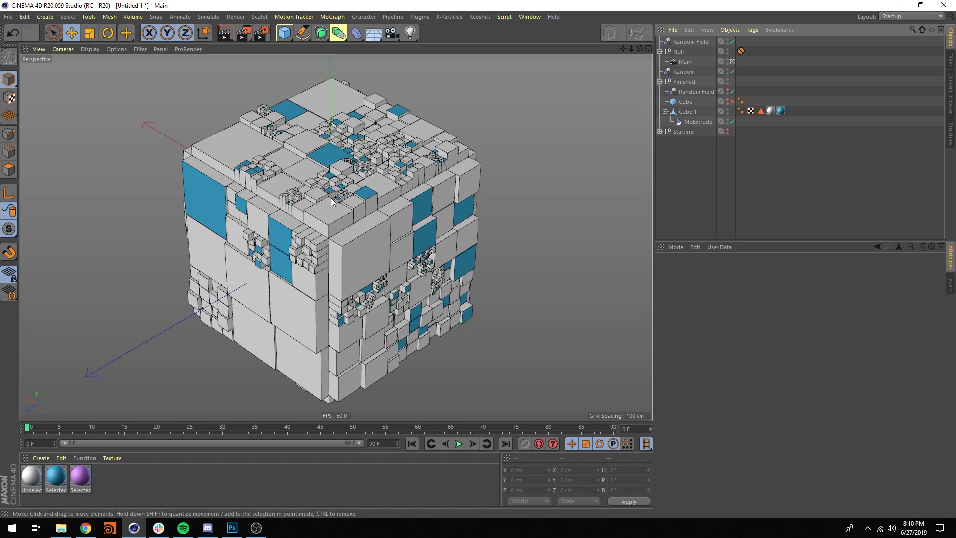
click(731, 121)
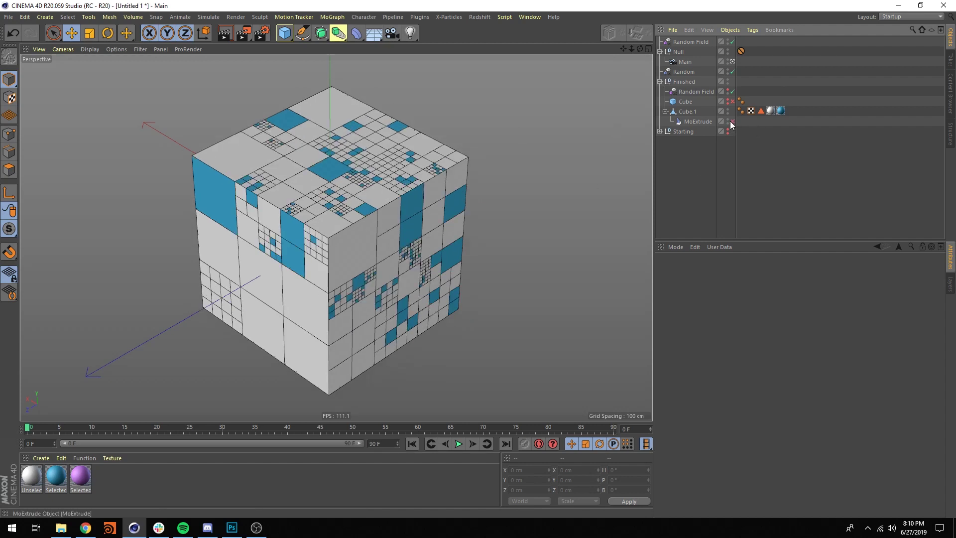
Collapse and hide the Finished null, and make the Starting group visible again
click(659, 81)
click(691, 81)
ctrl+click(727, 82)
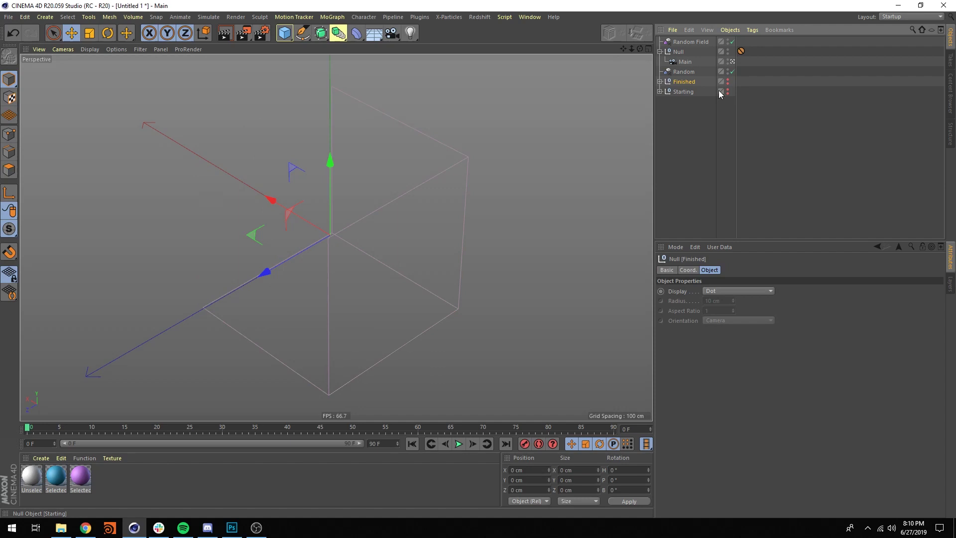
ctrl+click(727, 90)
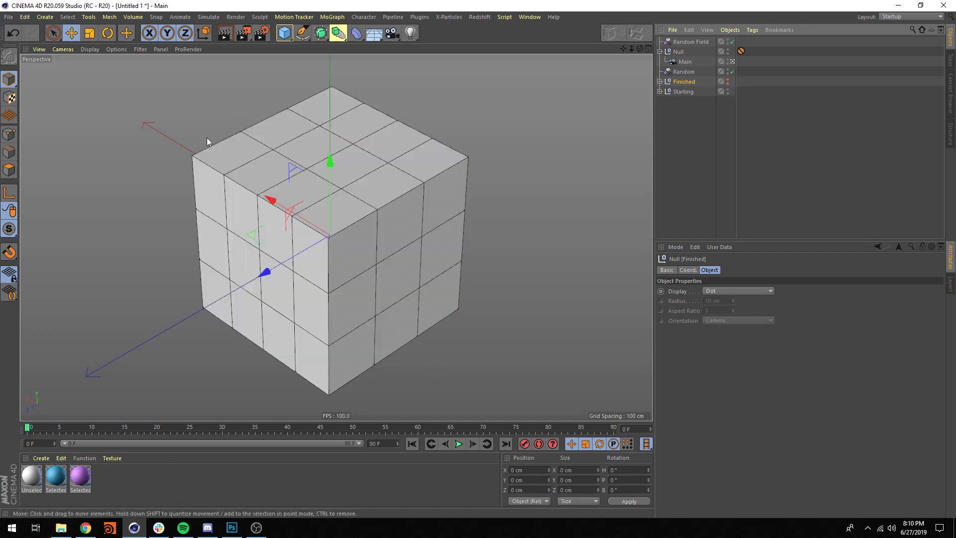
click(86, 527)
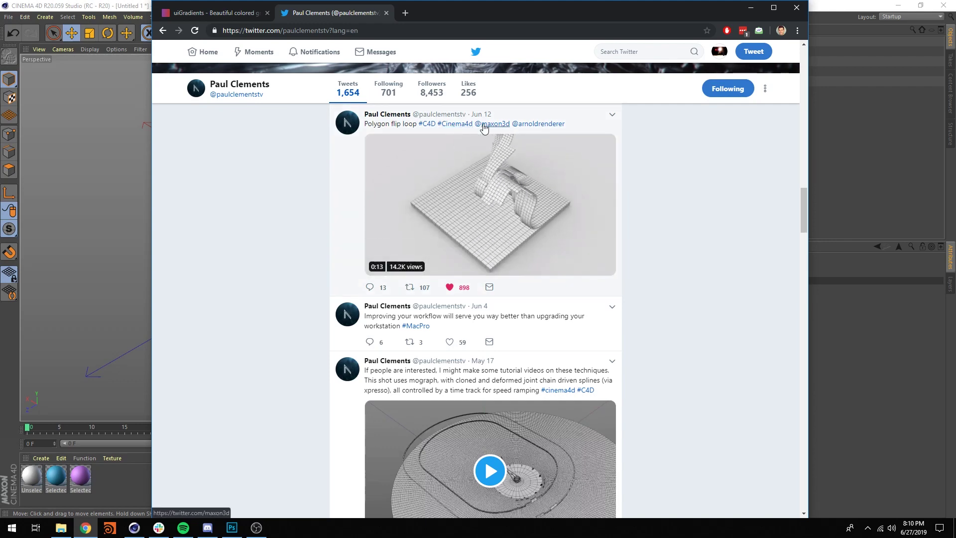
scroll(629, 299, up, 8)
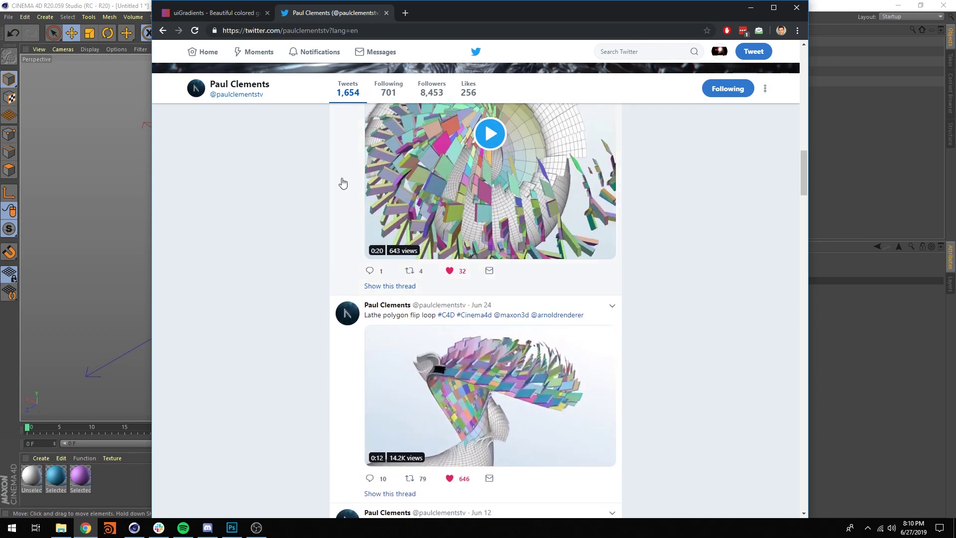
scroll(330, 198, up, 2)
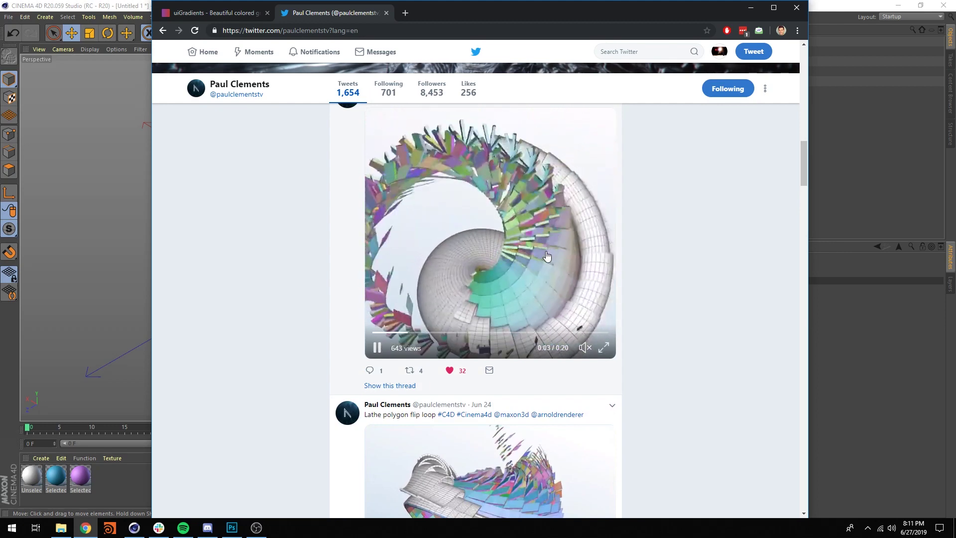
scroll(499, 258, up, 2)
scroll(547, 264, up, 4)
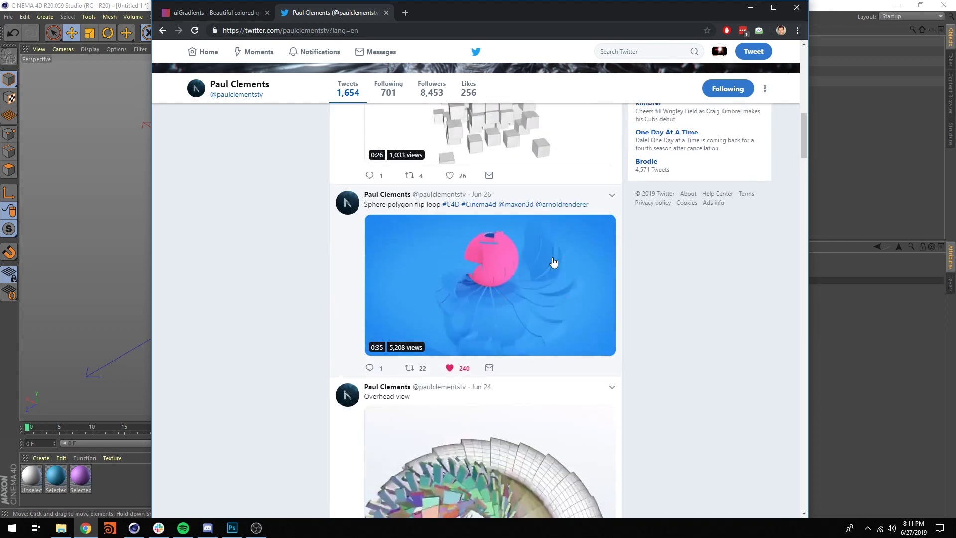
Expand the Starting group, select Cube.1 and select its visible polygons in polygon mode
key(alt+Tab)
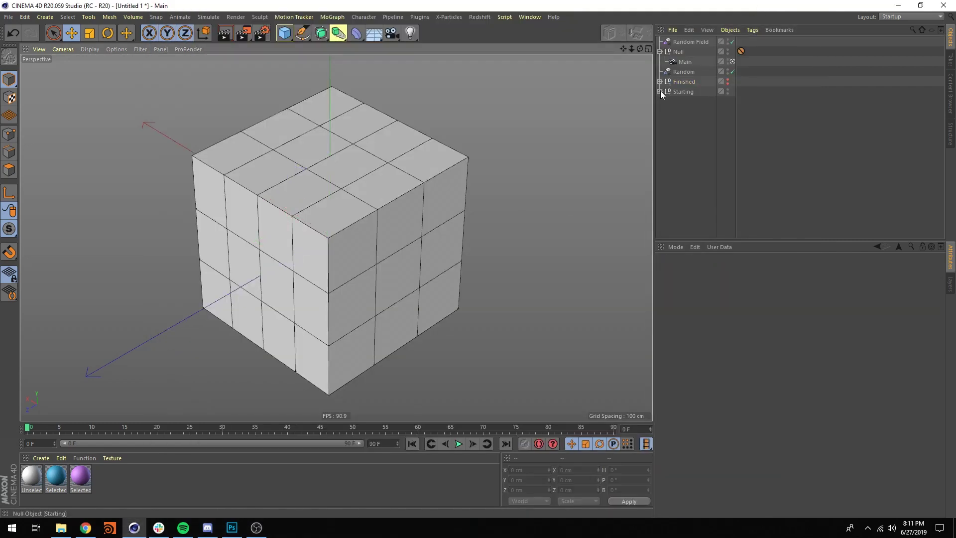
click(660, 92)
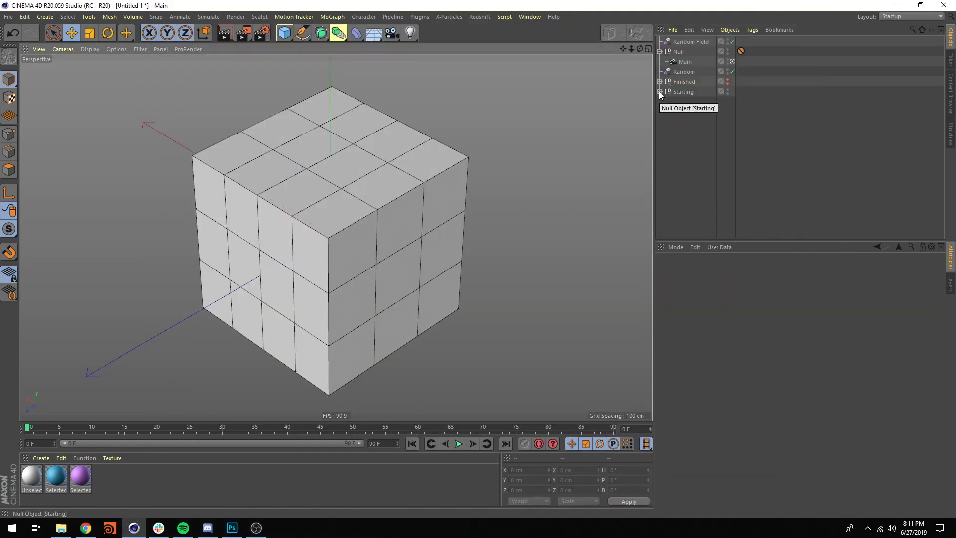
click(688, 91)
click(699, 99)
click(697, 94)
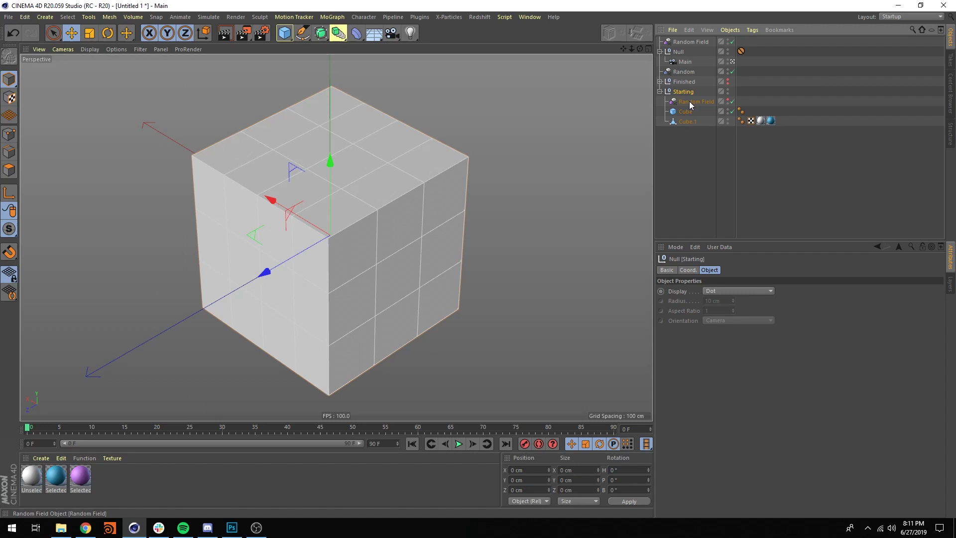
click(686, 111)
click(688, 120)
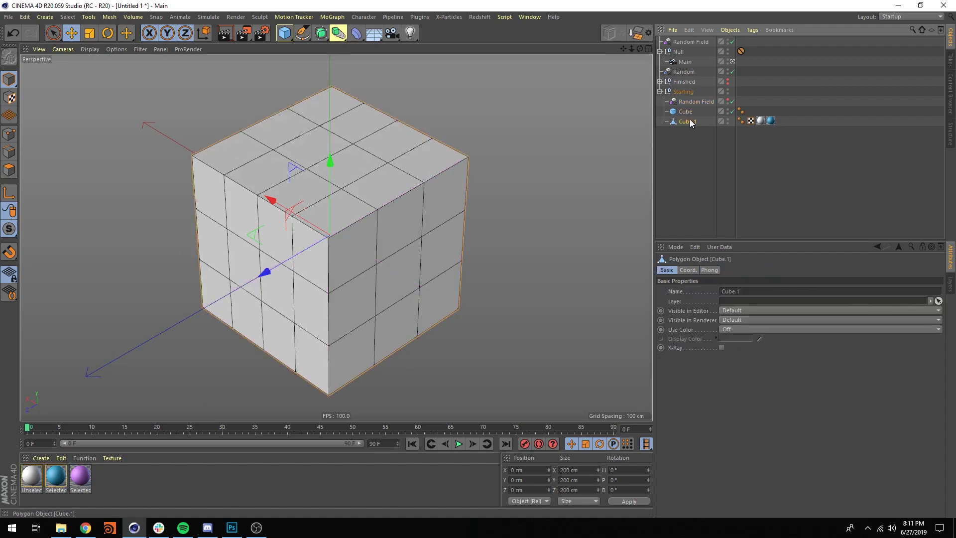
click(14, 167)
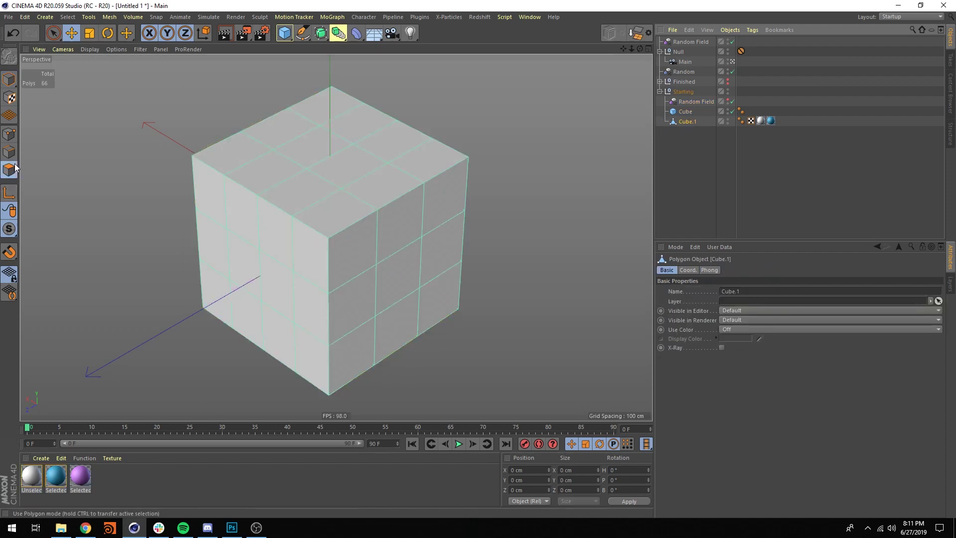
mouse_move(239, 204)
mouse_down()
mouse_move(315, 261)
mouse_move(478, 194)
mouse_up()
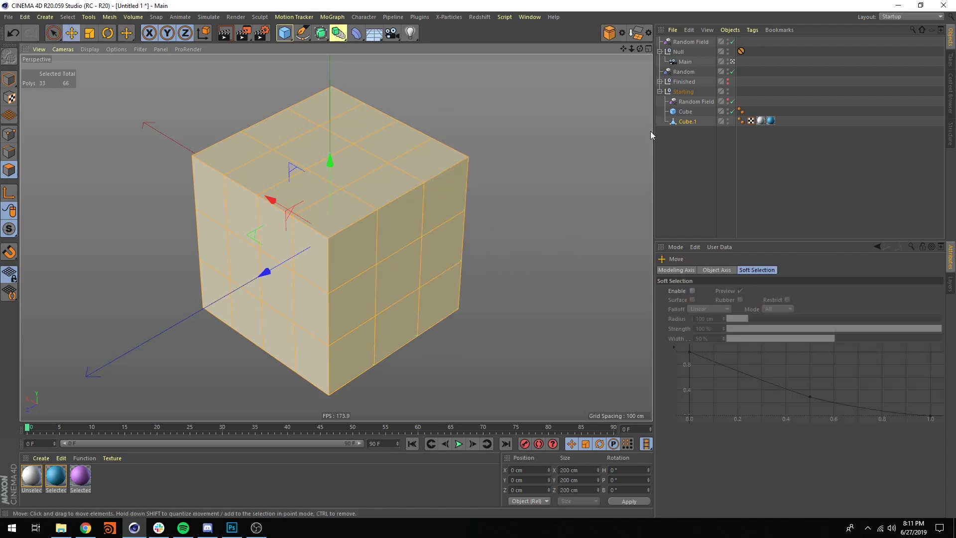
Hide Cube.1 and set the Cube primitive's Segments X to 3
click(720, 113)
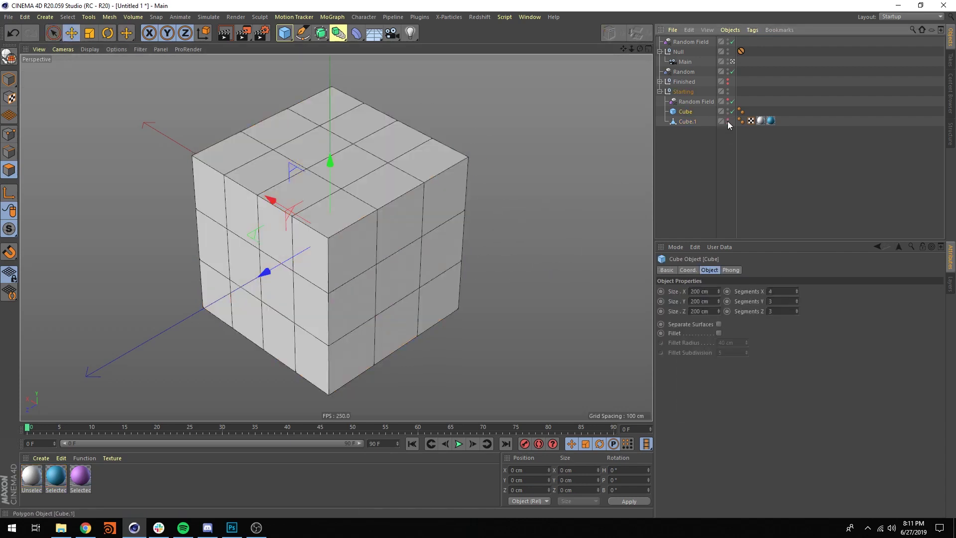
click(727, 121)
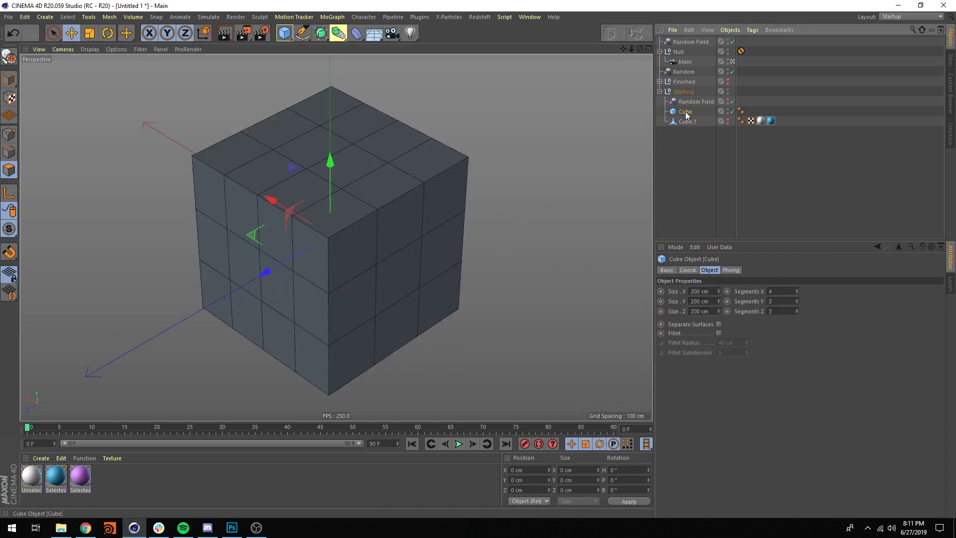
click(797, 293)
click(796, 293)
click(796, 293)
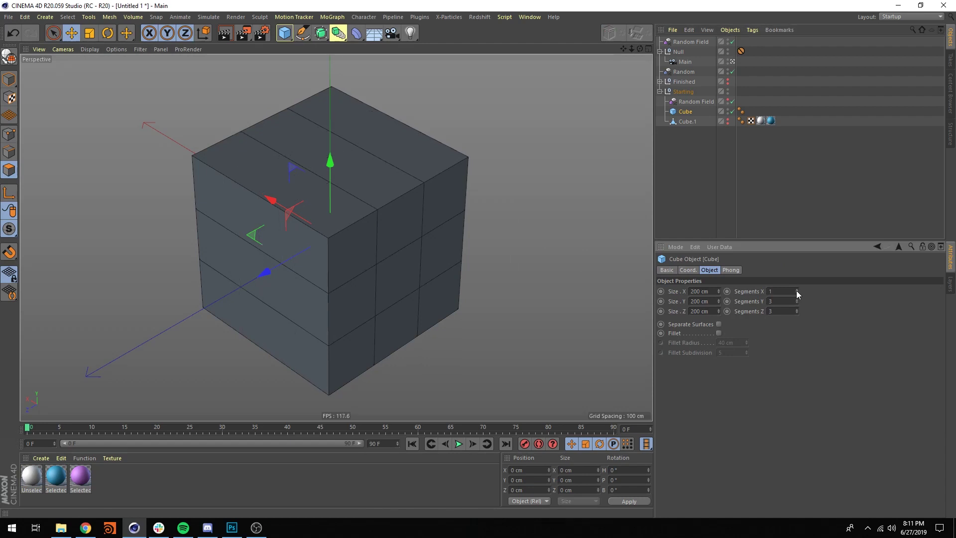
click(796, 290)
click(796, 289)
Disable the Cube primitive, make Cube.1 visible, select all its polygons, then deselect it
click(732, 111)
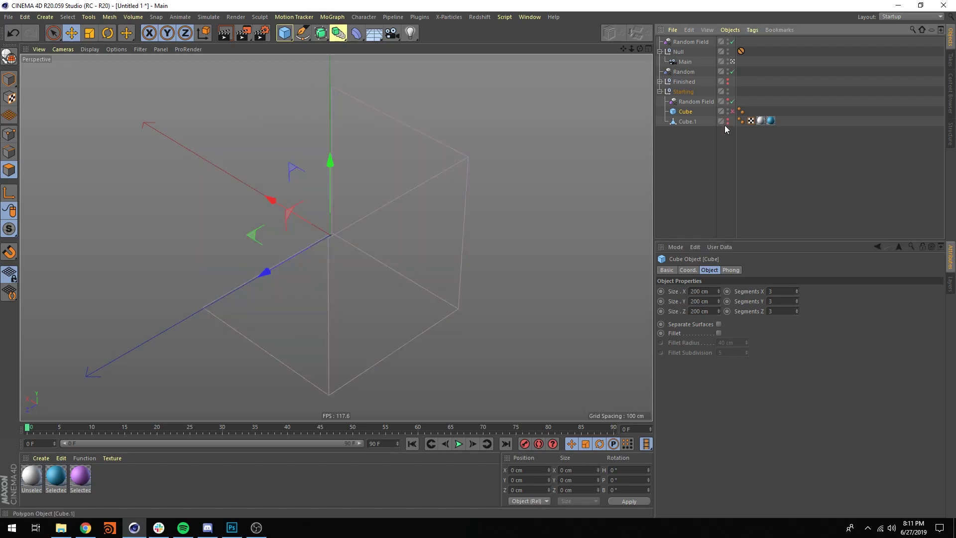
click(726, 119)
click(693, 122)
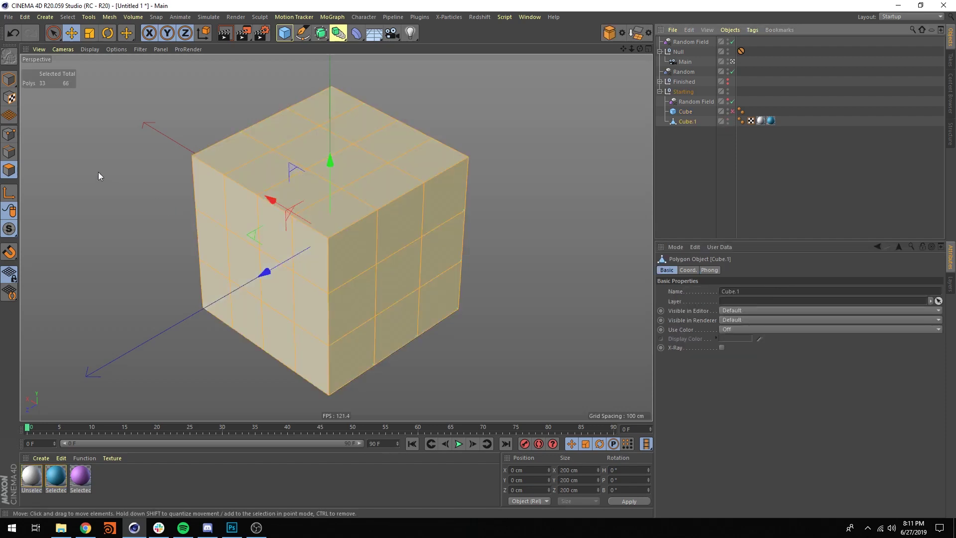
click(147, 174)
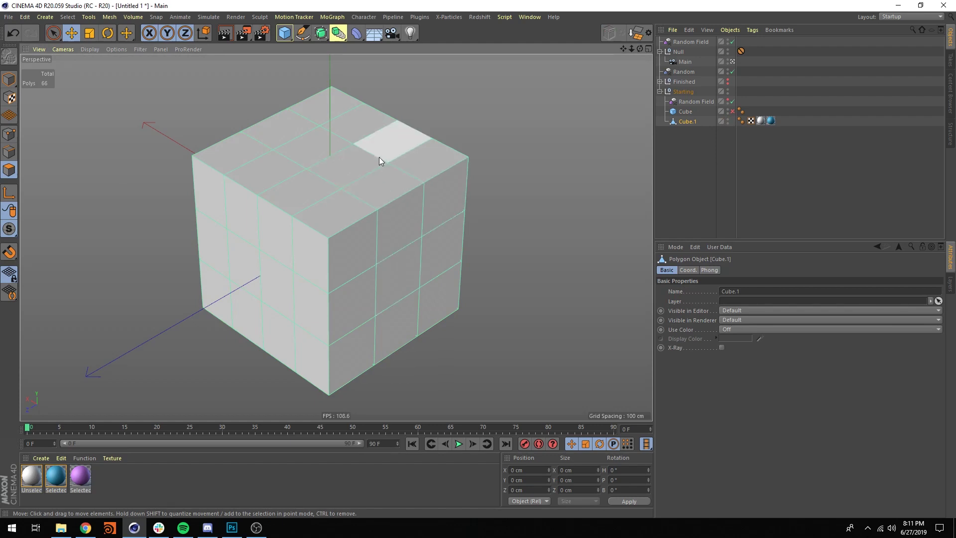
key(ctrl+a)
click(679, 131)
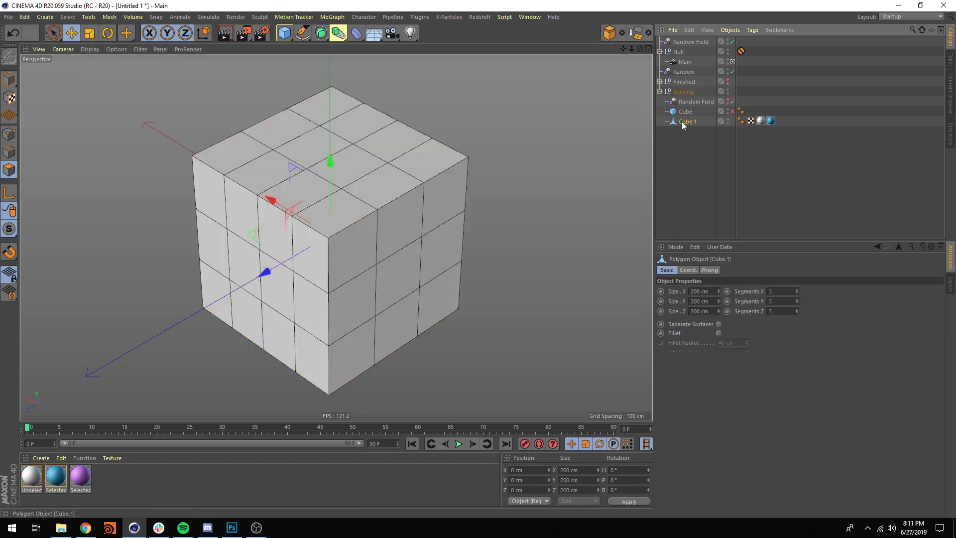
Delete Cube.1 and make an editable polygon copy of the Cube primitive
click(683, 122)
key(Delete)
click(683, 111)
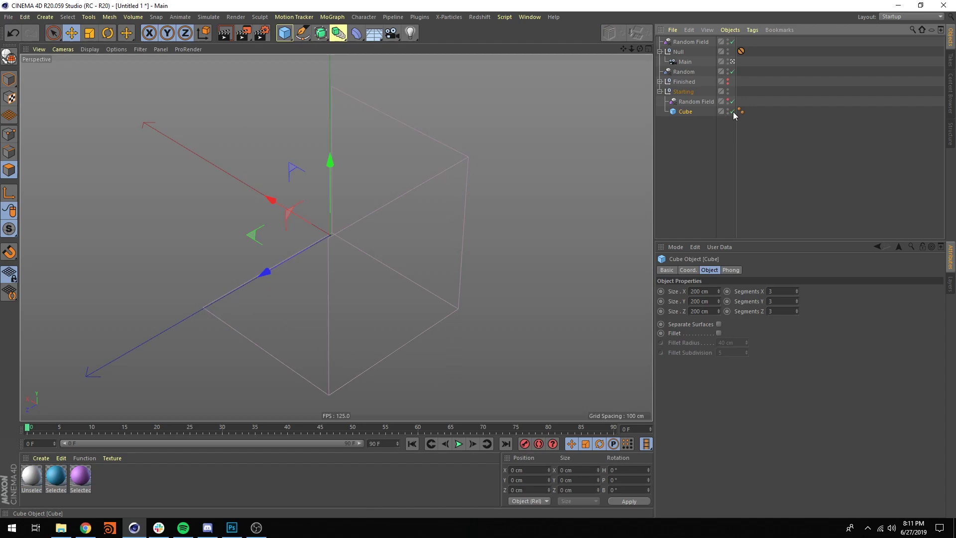
double_click(686, 112)
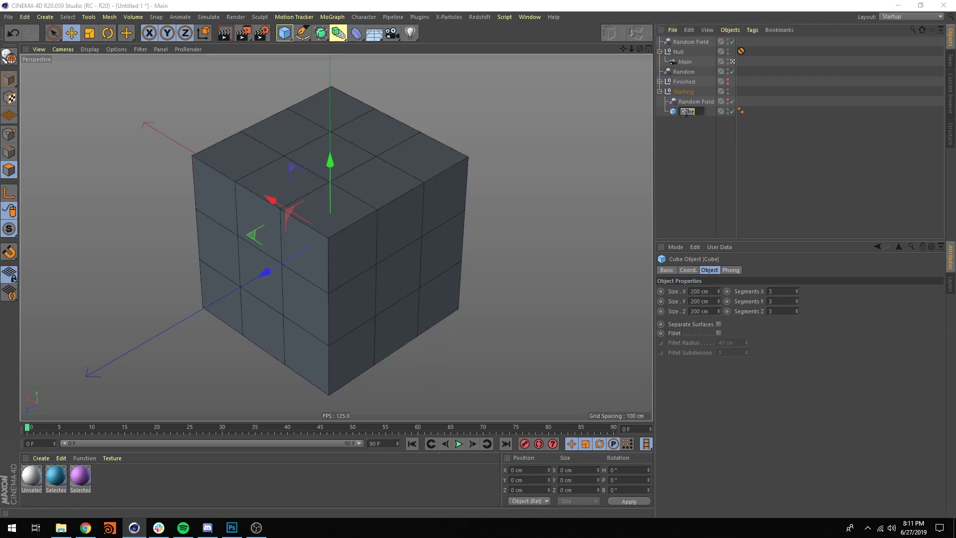
key(Return)
key(c)
Apply the blue Selected material to the cube and restrict its Texture tag to selection 'sel'
click(31, 473)
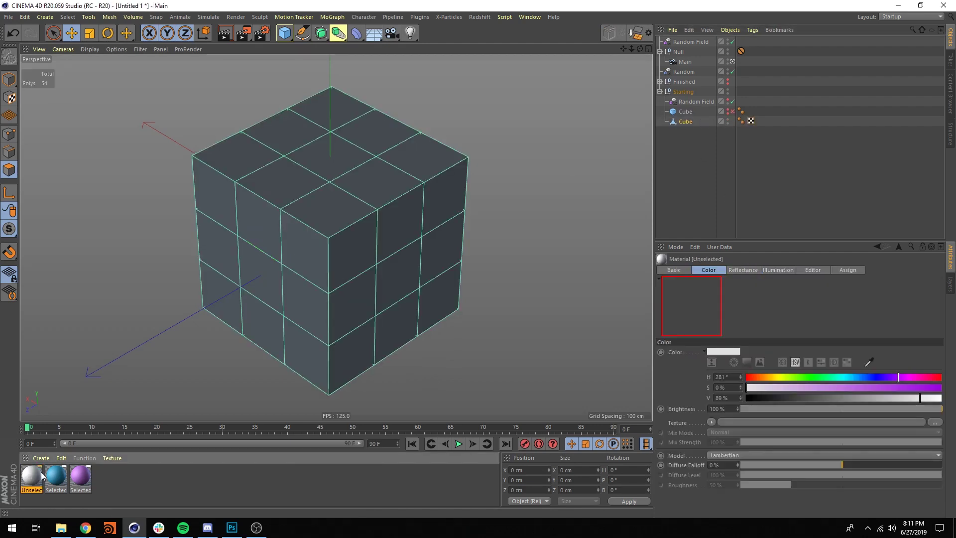
ctrl+click(56, 476)
drag(51, 480, 687, 121)
click(798, 143)
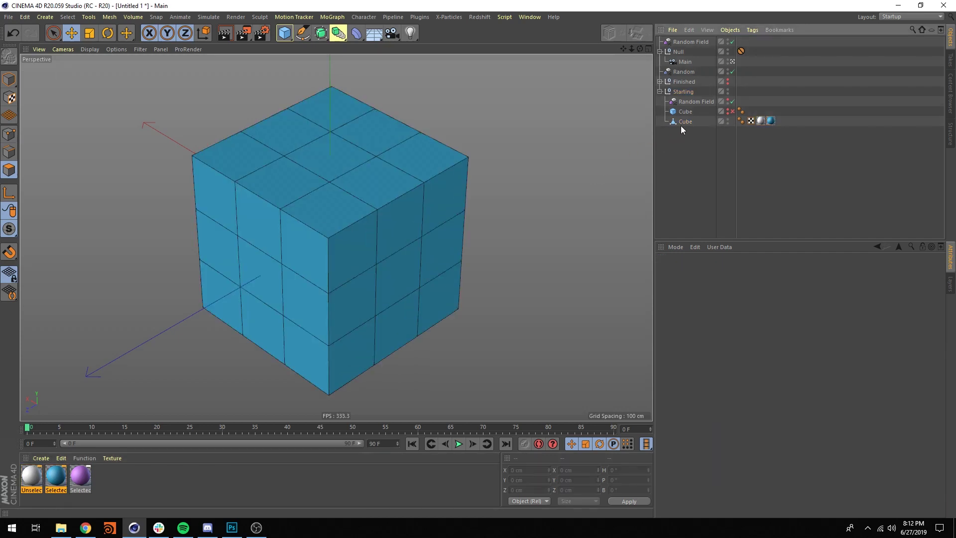
click(770, 121)
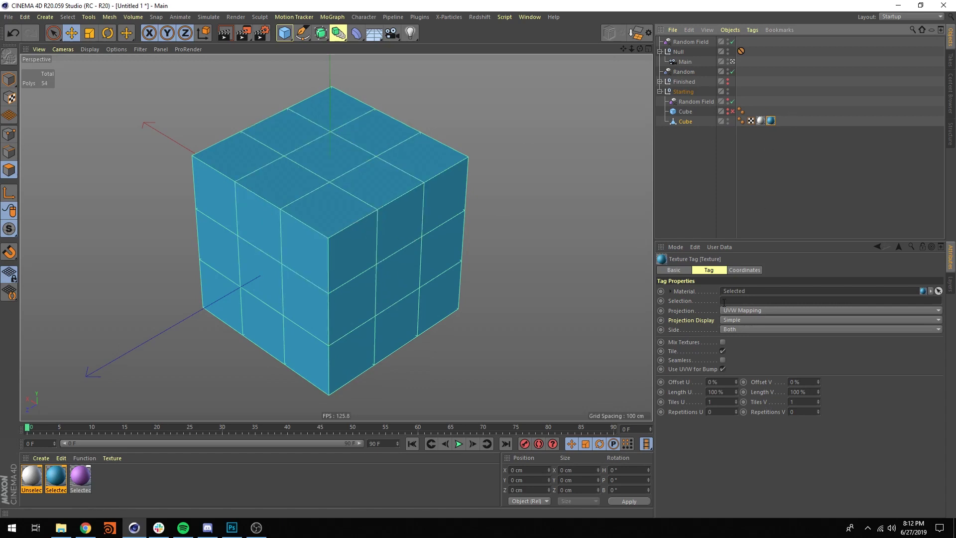
click(752, 300)
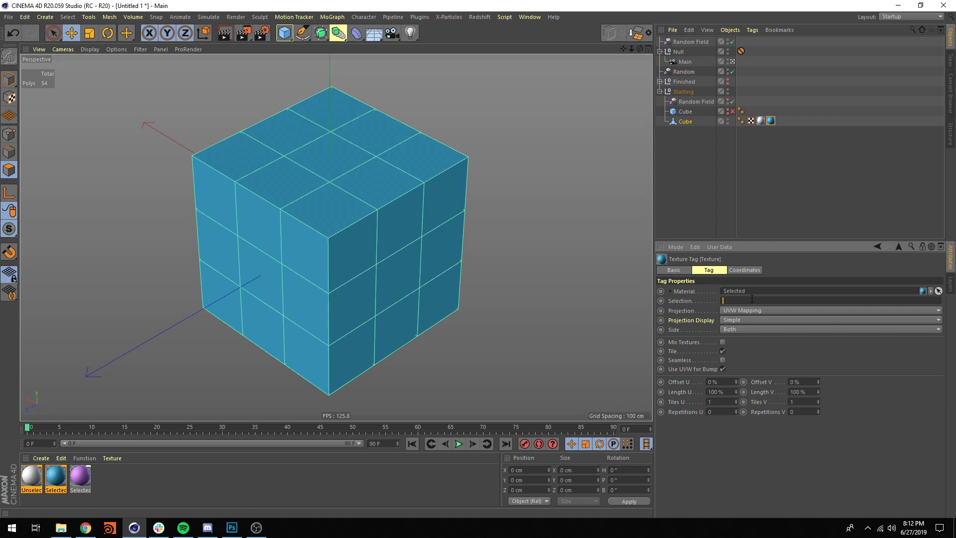
text(sel)
key(Return)
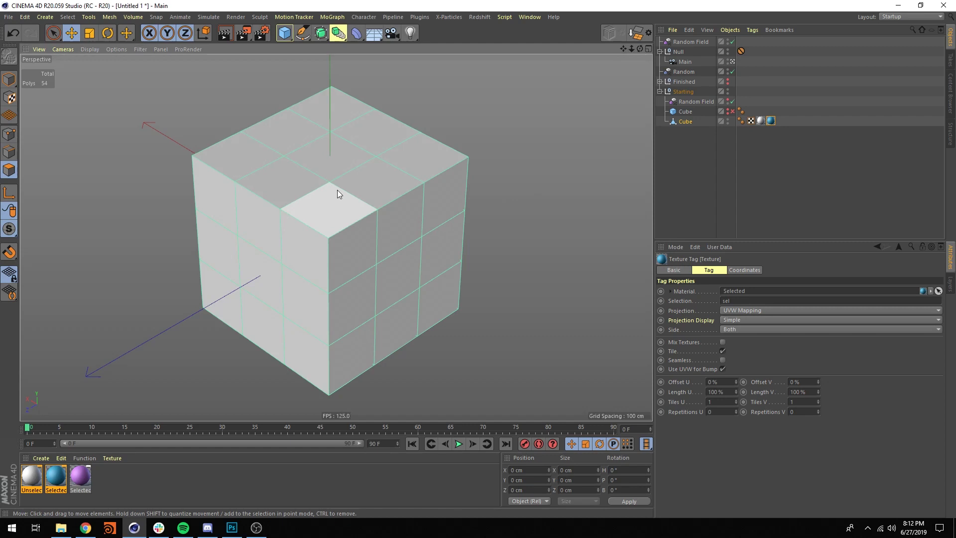
Add a Polygon Selection tag named 'sel', enable Use Fields and delete its Freeze layer
key(shift+c)
text(se)
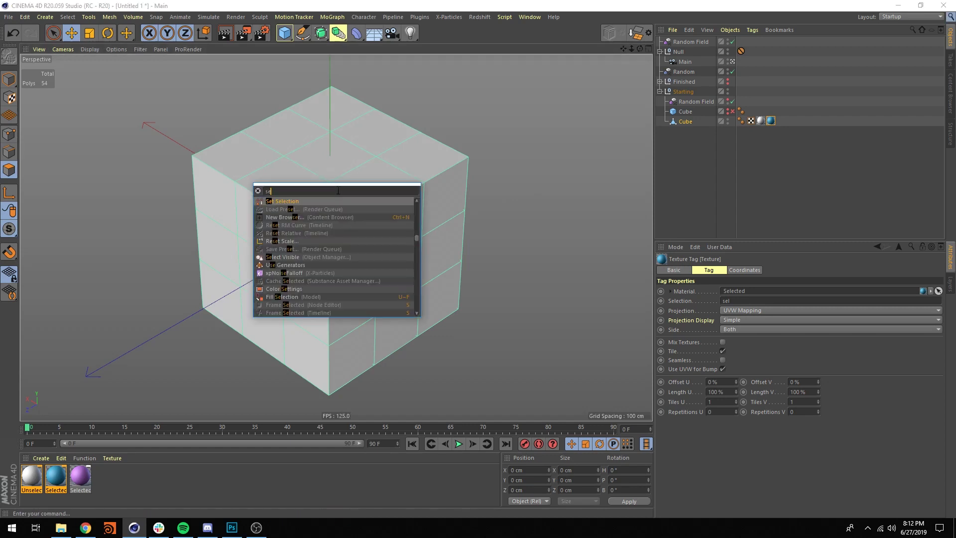
text(t selection)
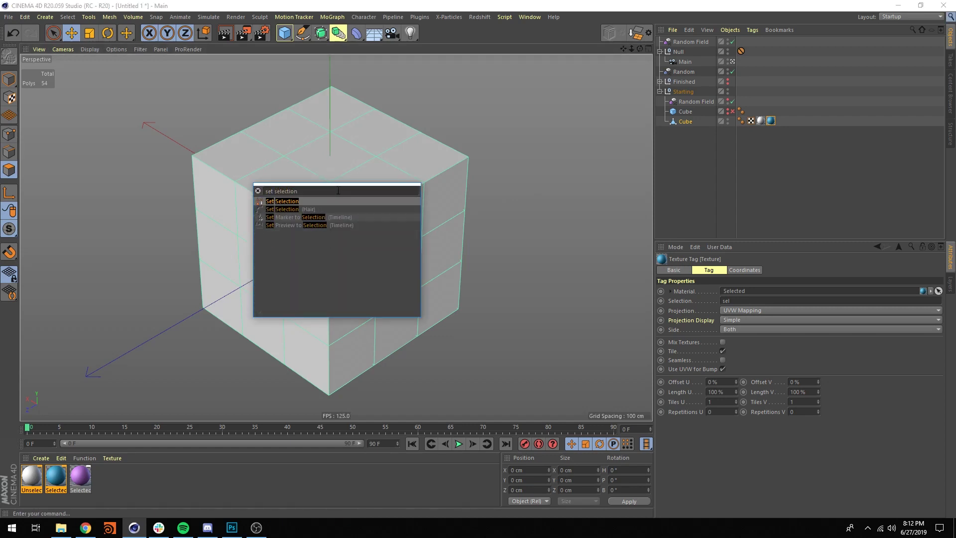
click(268, 202)
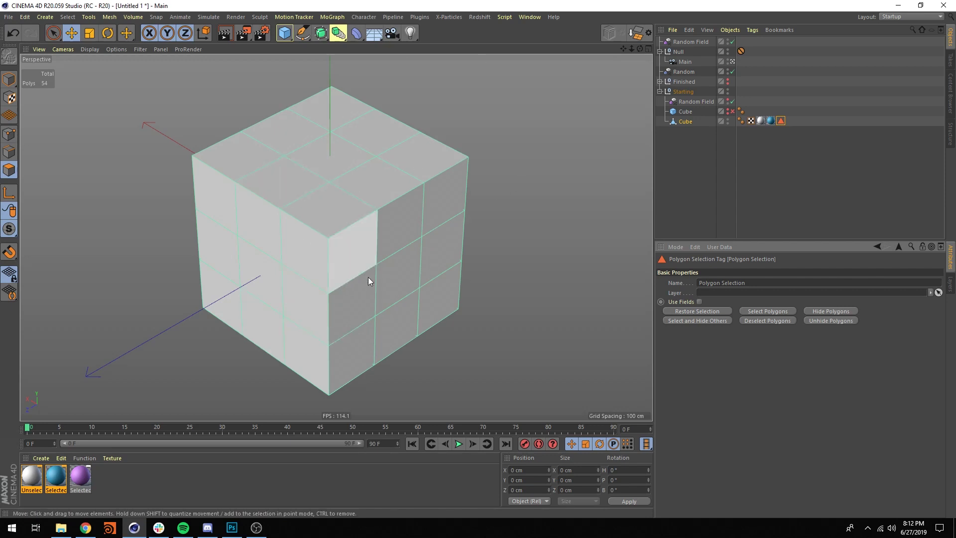
triple_click(751, 283)
text(sel)
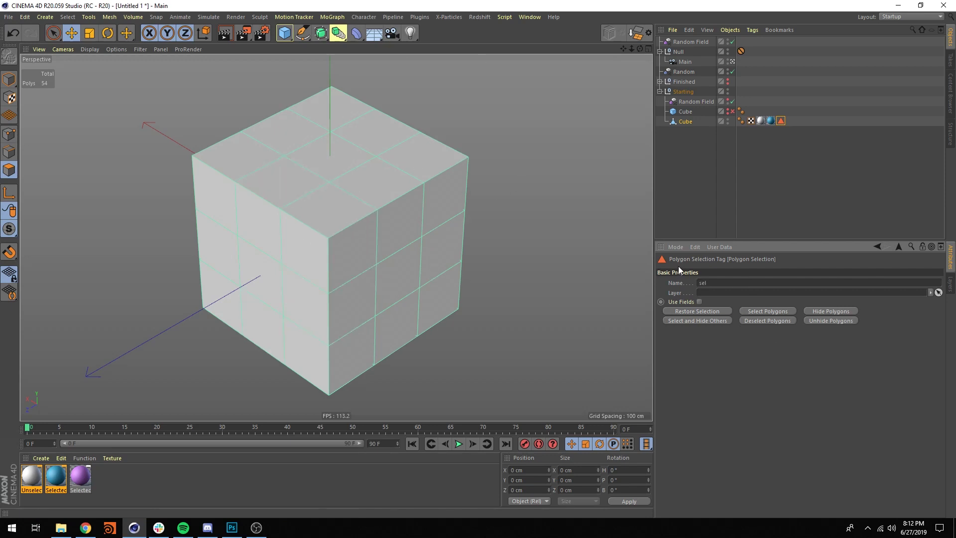
key(Return)
click(698, 302)
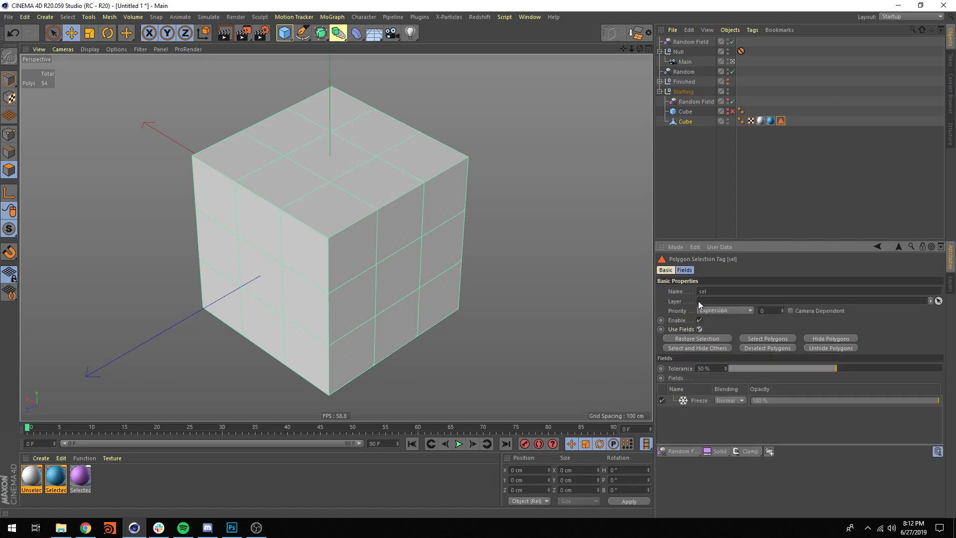
click(699, 400)
key(Delete)
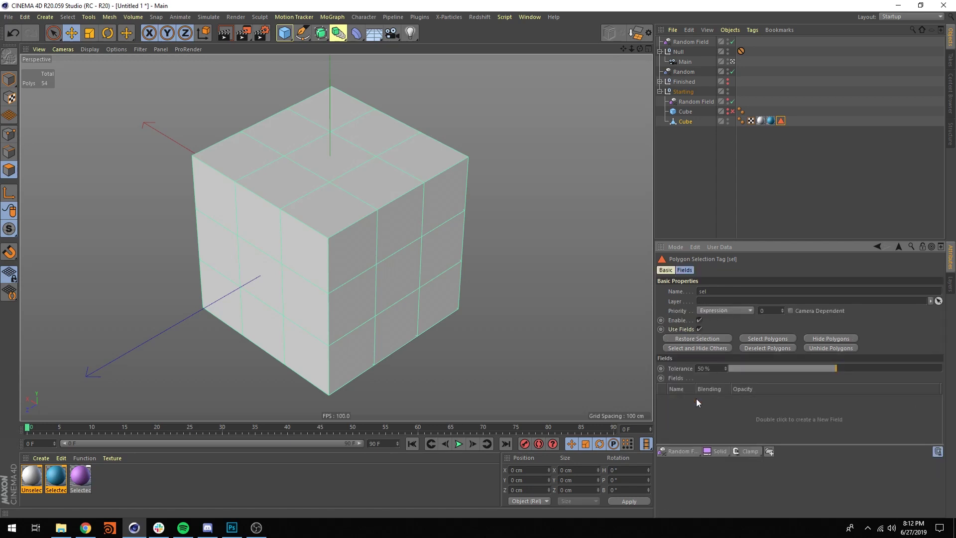
Add the Random Field to the sel tag's Fields list and review the Texture and sel tags
drag(690, 100, 702, 408)
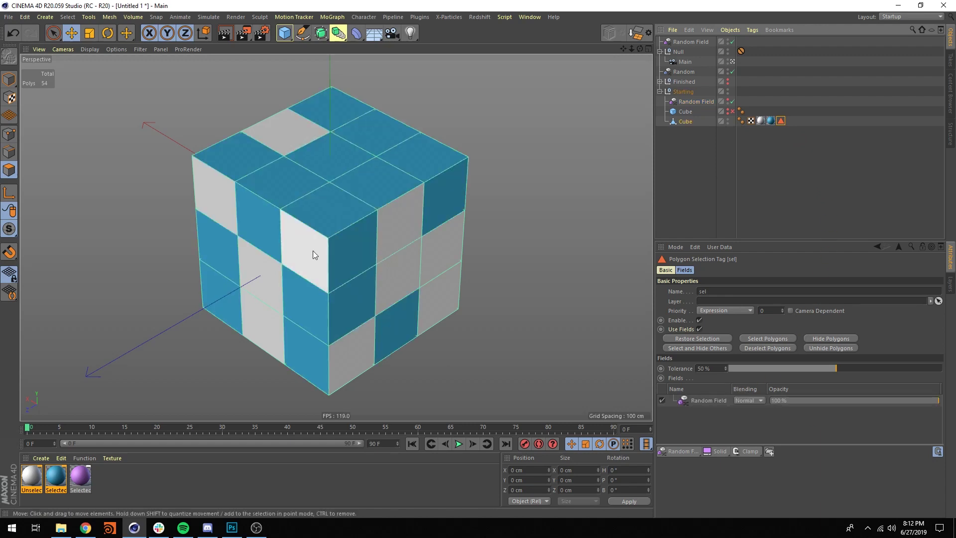
click(770, 120)
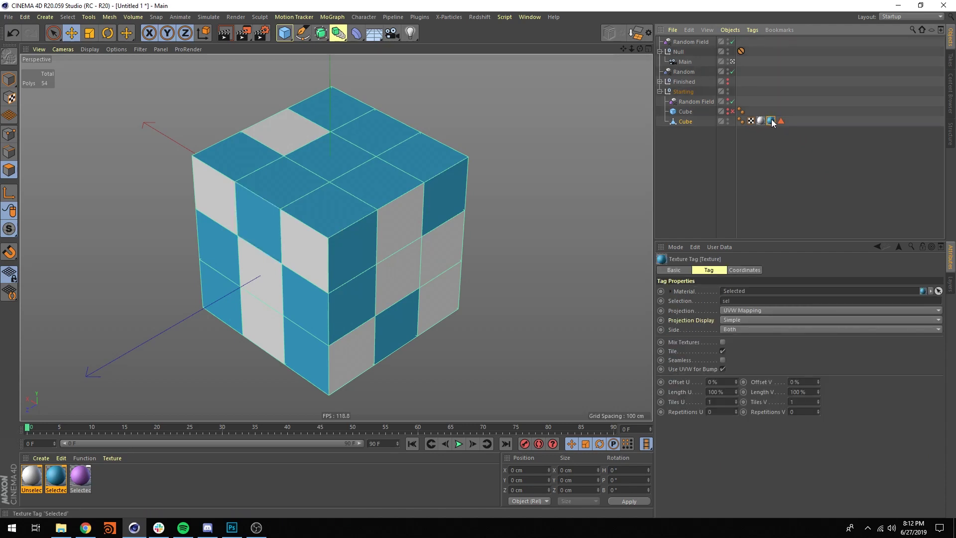
click(751, 129)
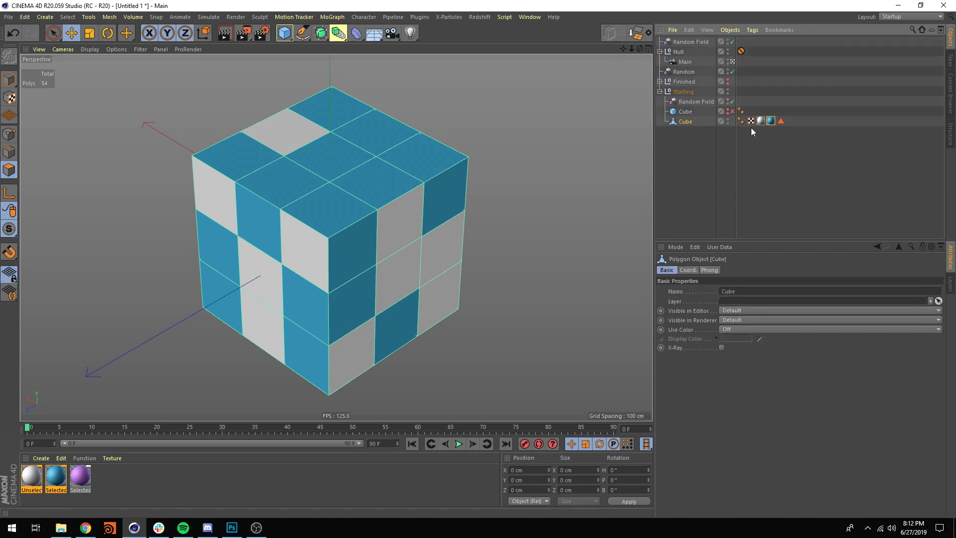
click(780, 121)
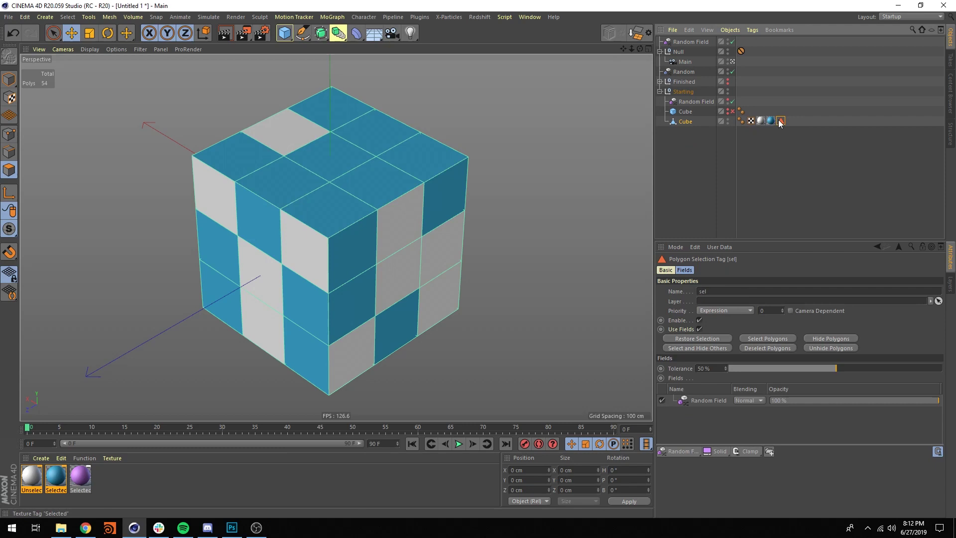
click(770, 121)
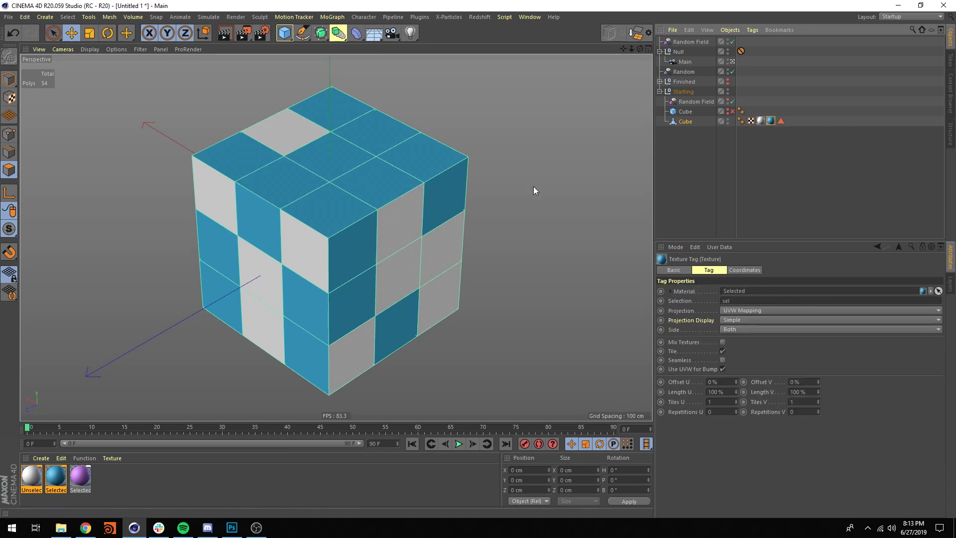
click(780, 121)
click(706, 401)
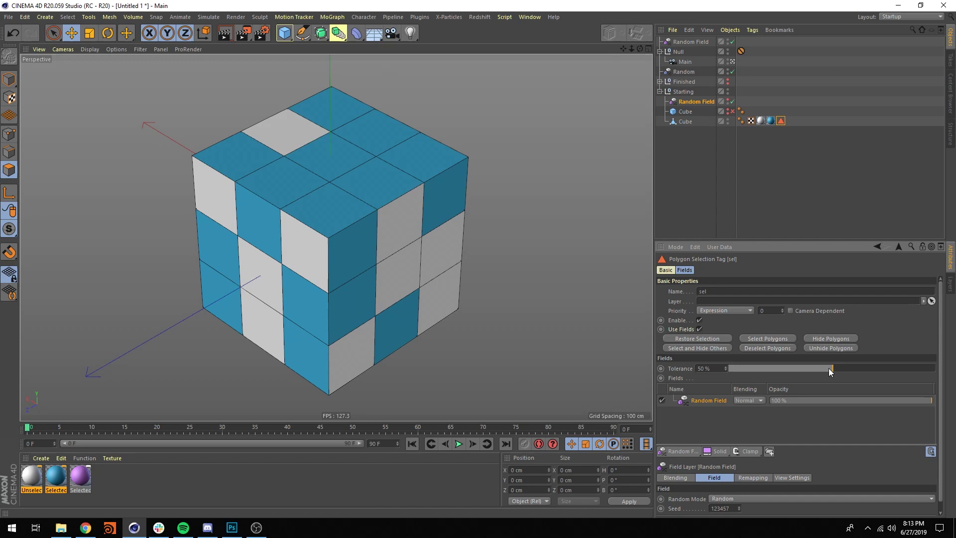
Try different values on the sel tag's field Tolerance slider, settling at 29%
drag(826, 368, 786, 372)
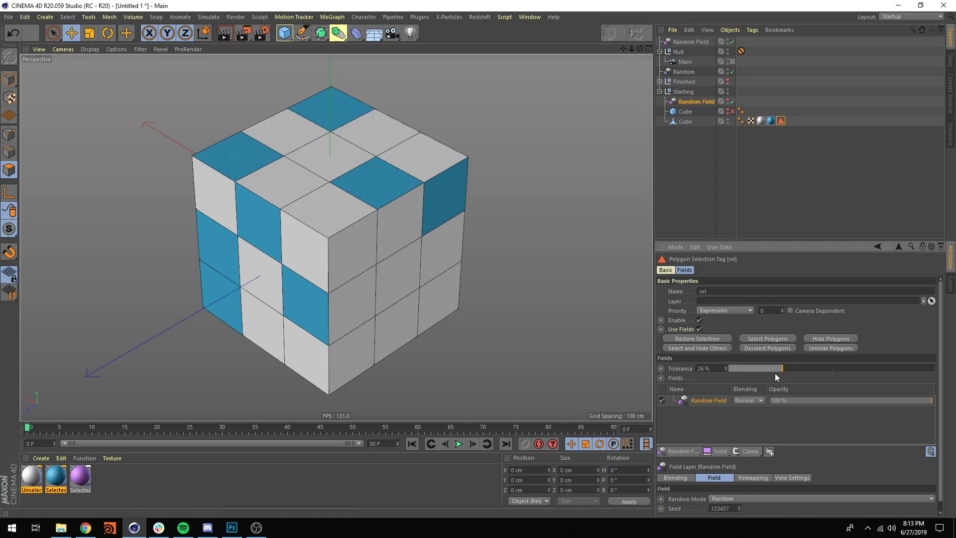
drag(781, 368, 927, 369)
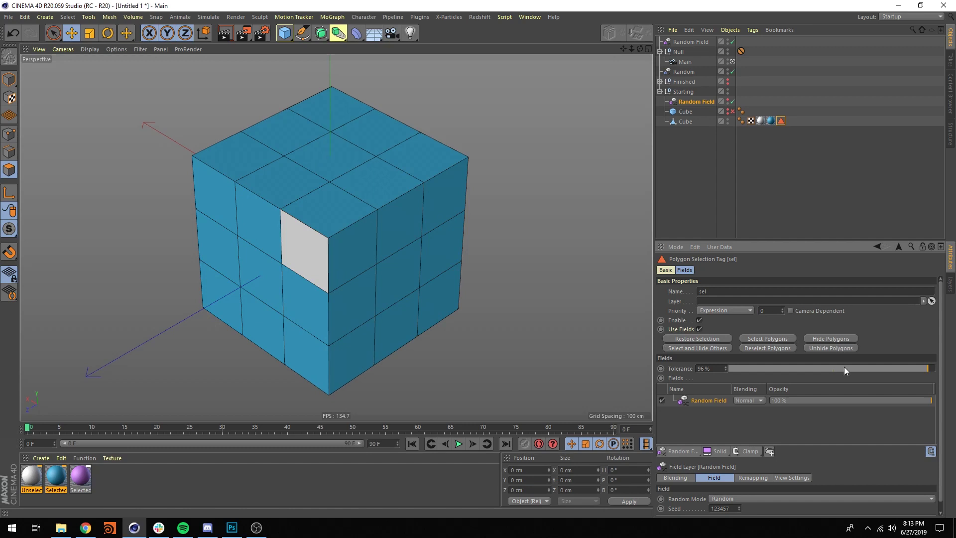
drag(844, 366, 788, 372)
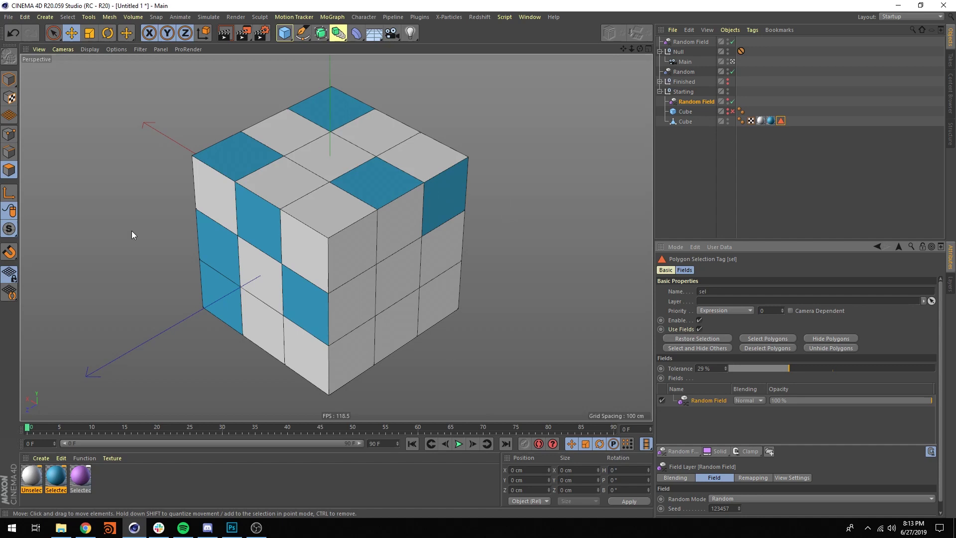
Restore the 13 faces stored in the sel tag and apply Subdivide to them
double_click(779, 121)
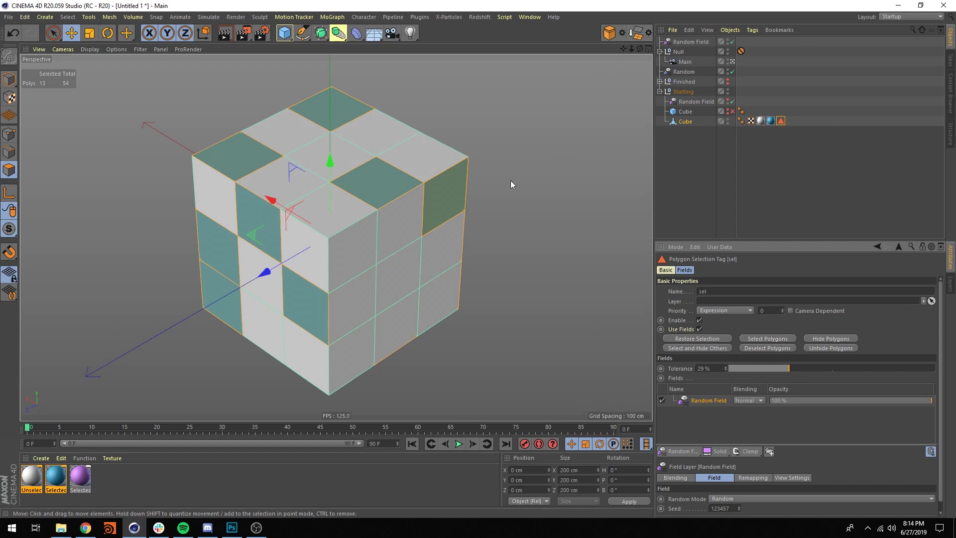
right_click(431, 194)
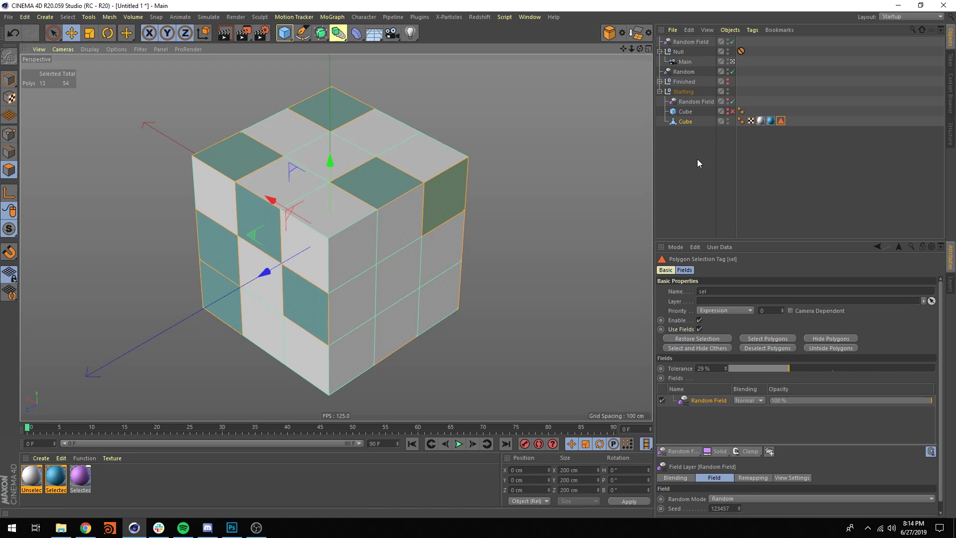
click(637, 34)
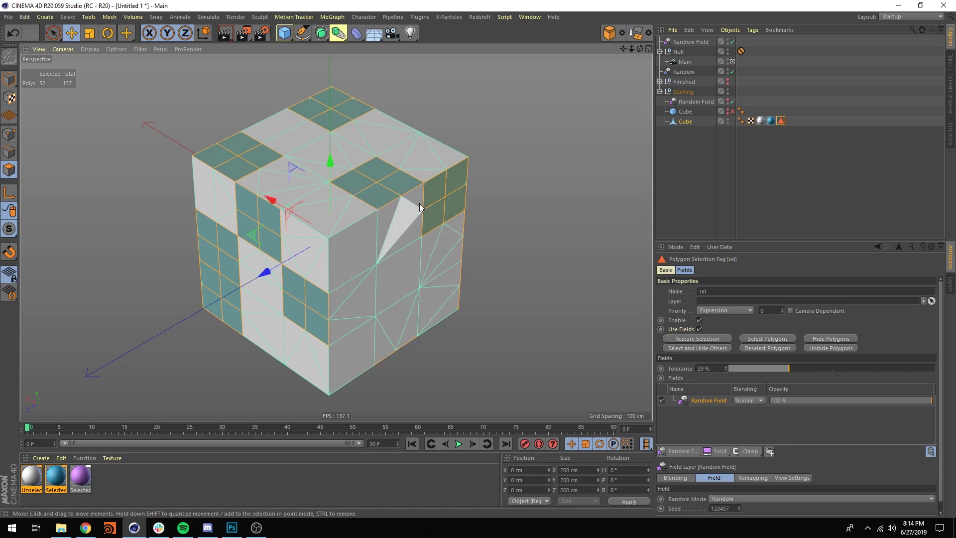
Undo the subdivision and disconnect the selected polygons, confirming the dialog with OK
key(ctrl+z)
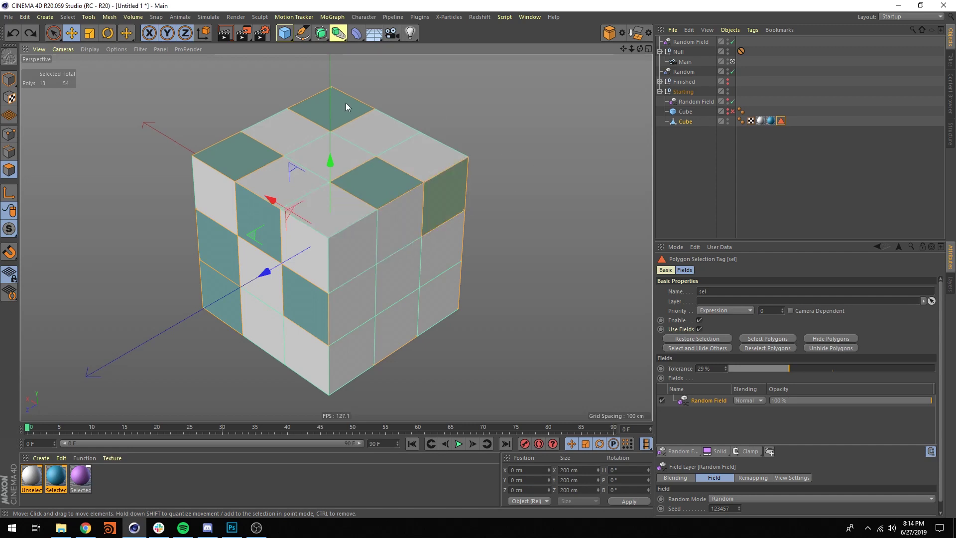
click(622, 33)
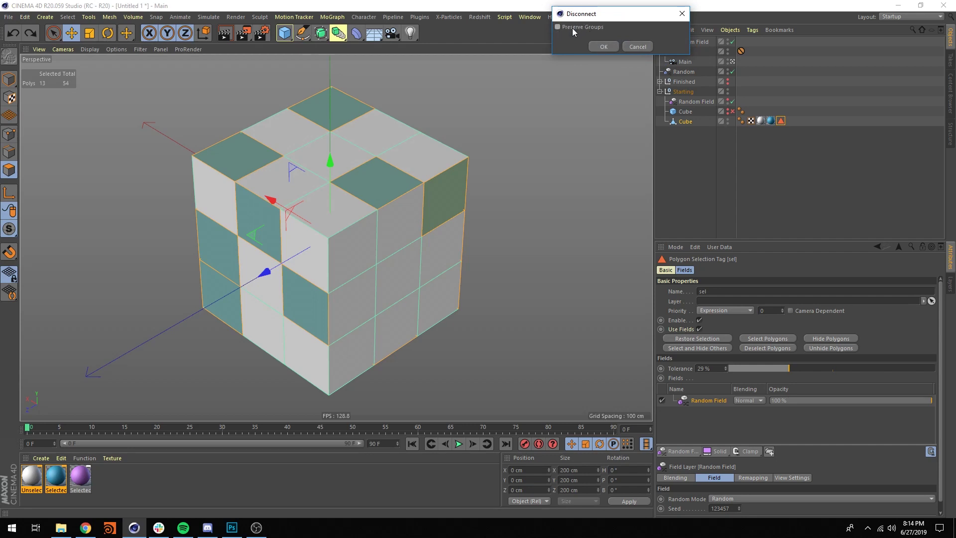
click(605, 47)
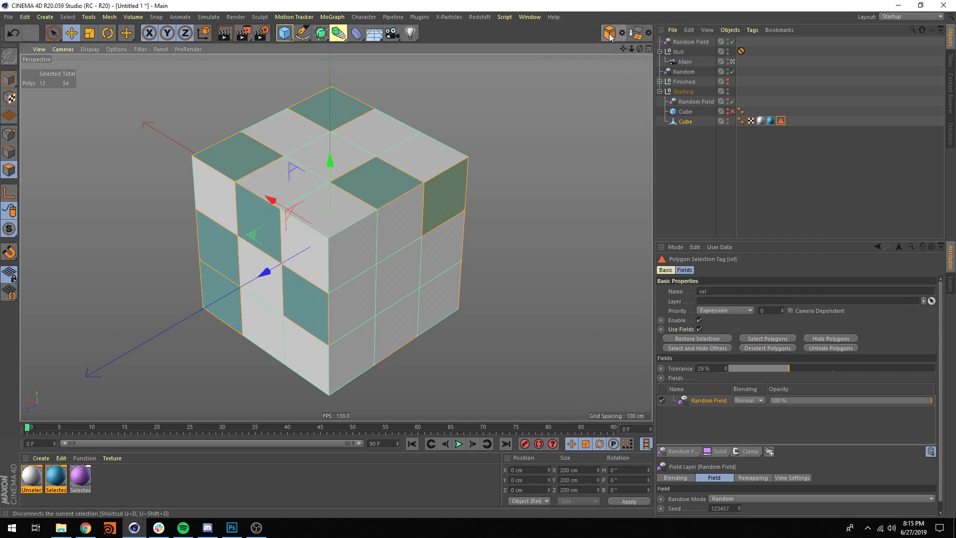
Test-move a single polygon to confirm it is detached, then undo the move
click(446, 190)
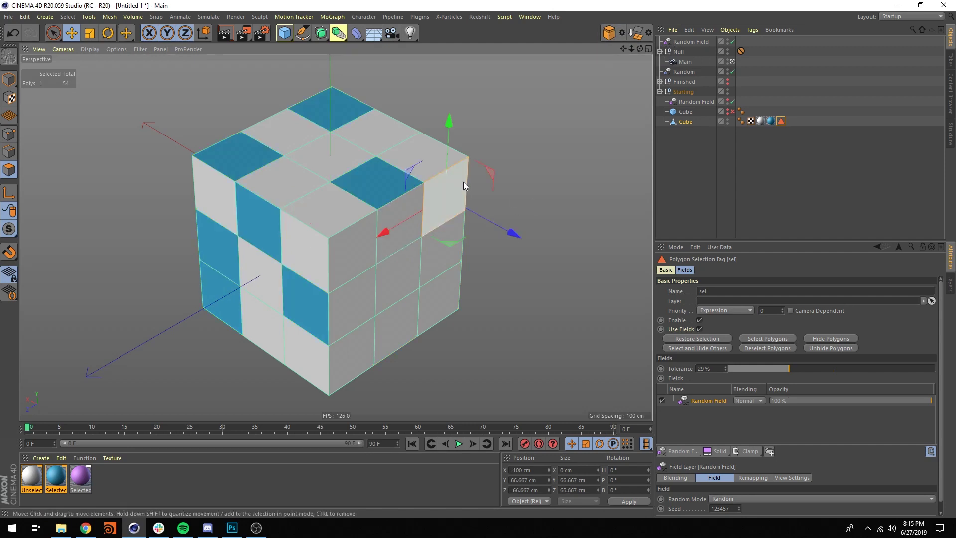
drag(431, 202, 546, 233)
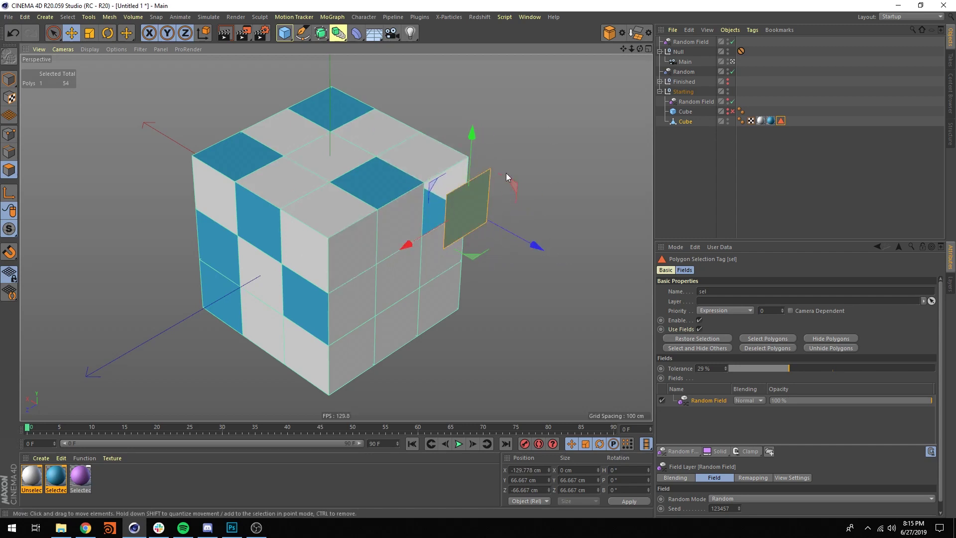
key(ctrl+z)
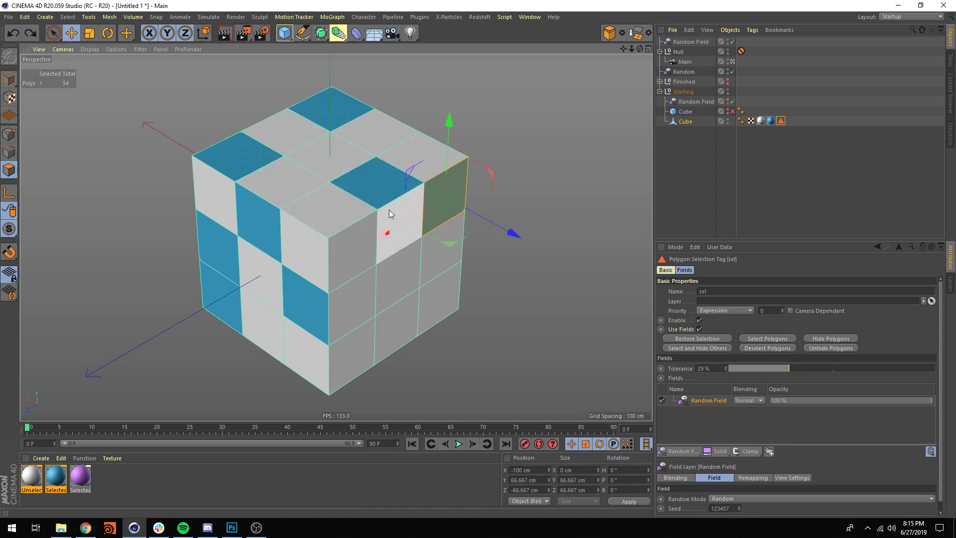
Reselect the sel tag's 13 polygons, subdivide them into 52, and clear the selection
double_click(780, 121)
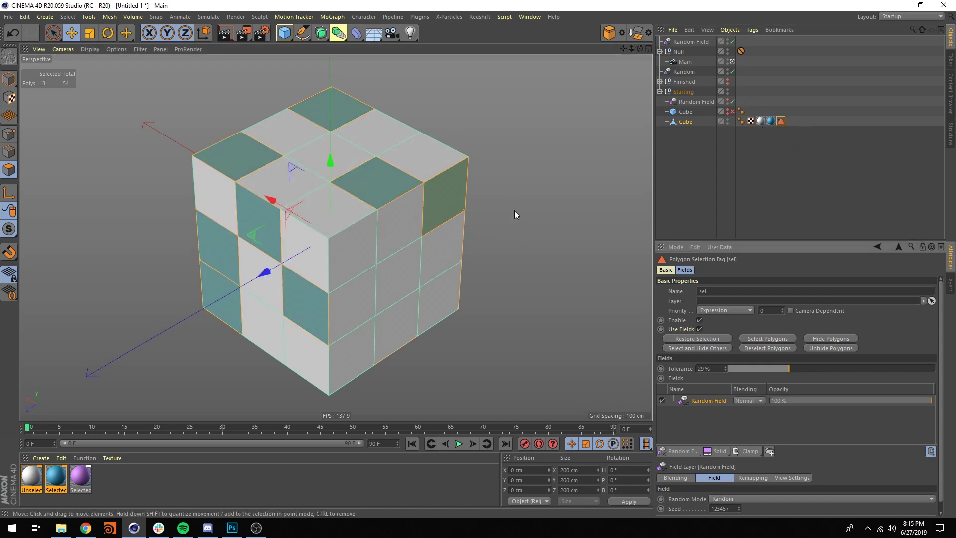
click(636, 34)
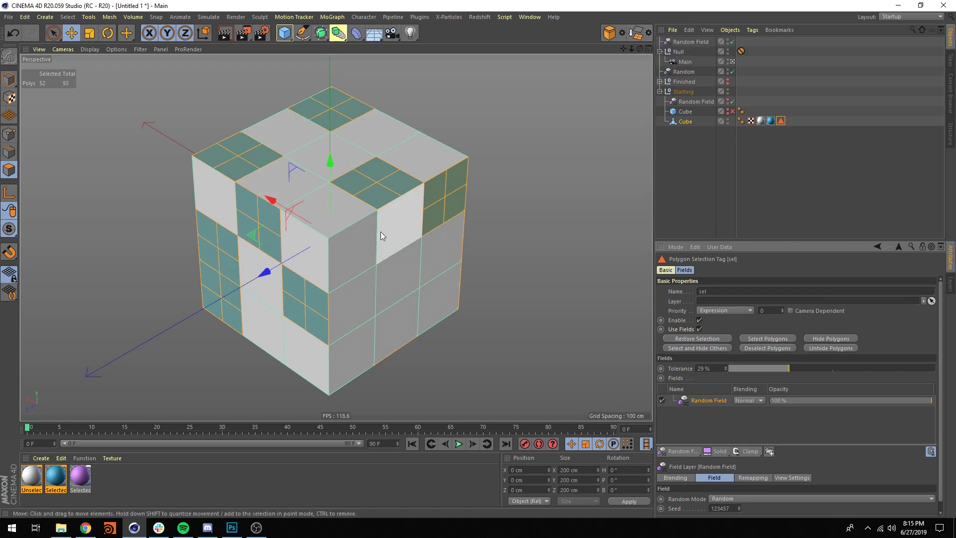
click(528, 182)
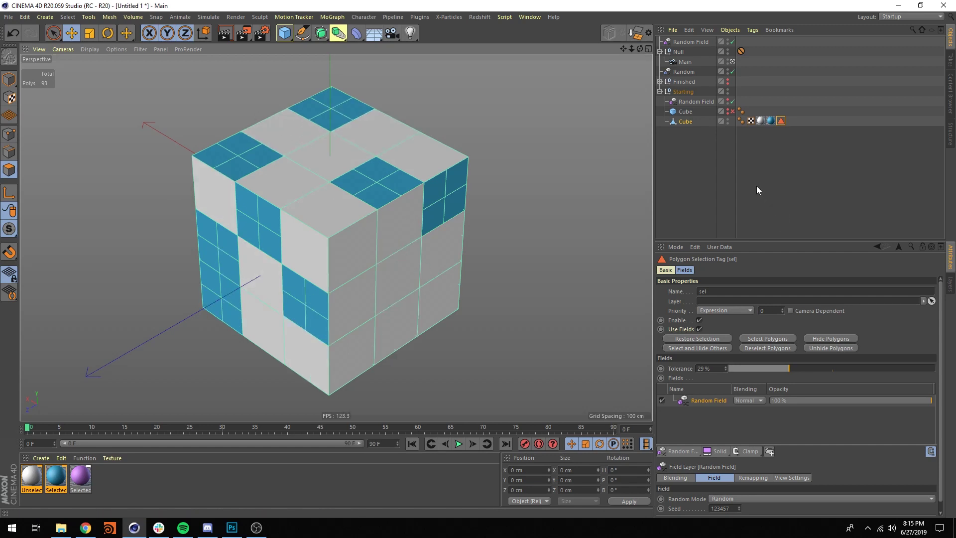
Set the Random Field Seed to 123456, then restore the sel tag's 24 newly chosen polygons
double_click(780, 121)
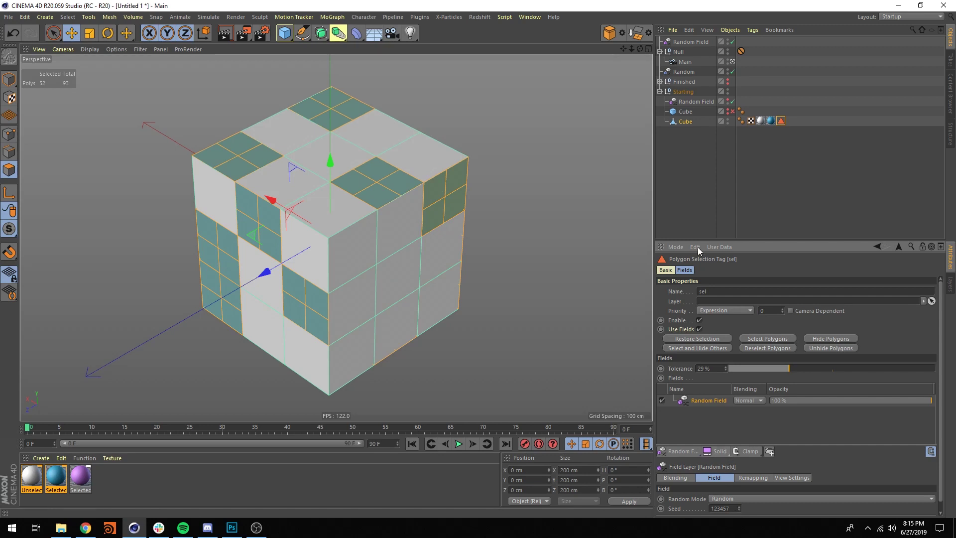
drag(700, 239, 700, 155)
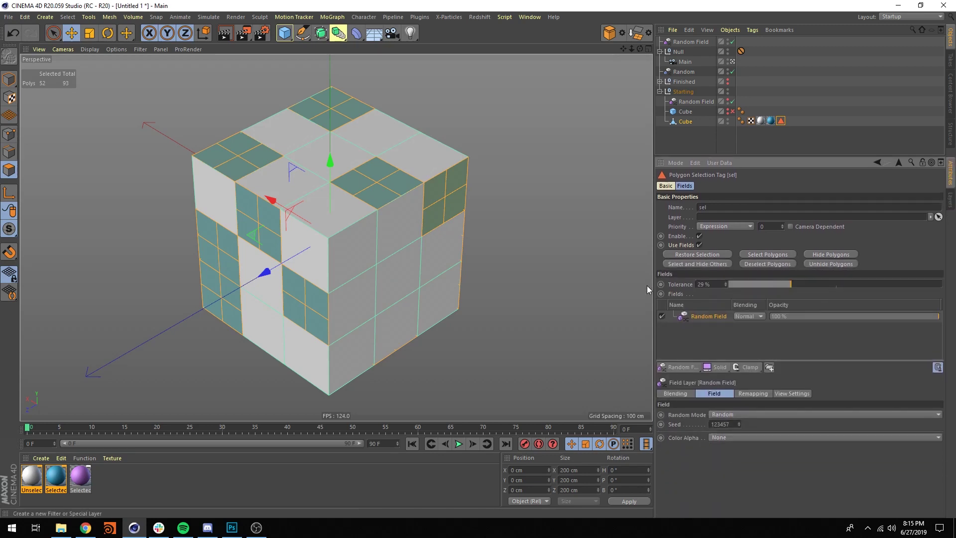
click(739, 425)
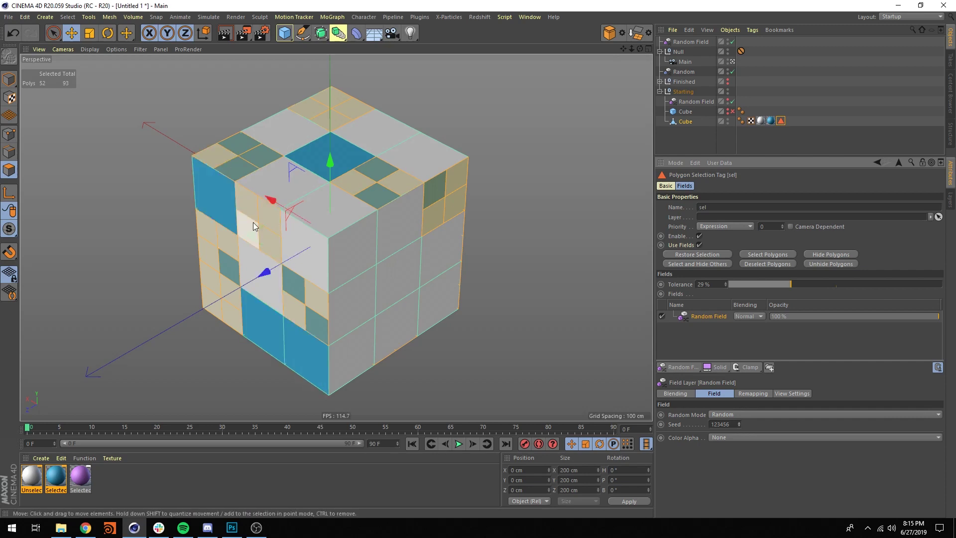
click(543, 145)
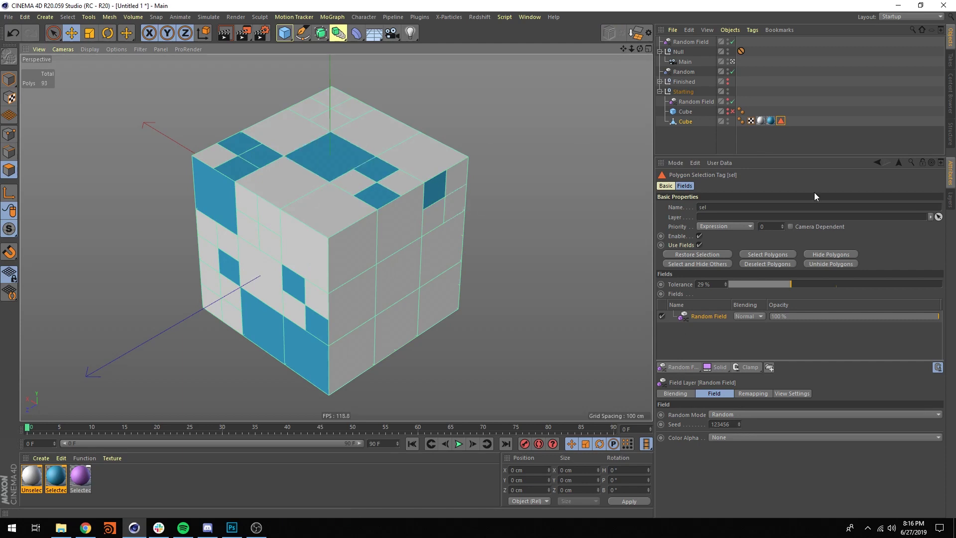
double_click(780, 121)
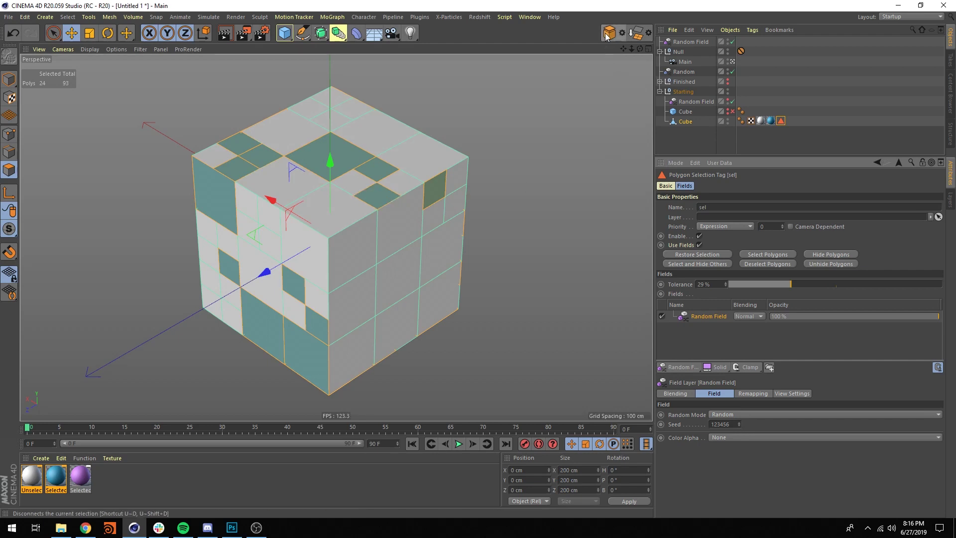
Subdivide the 24 tagged polygons into 96, bringing the cube to 165, and deselect
click(638, 32)
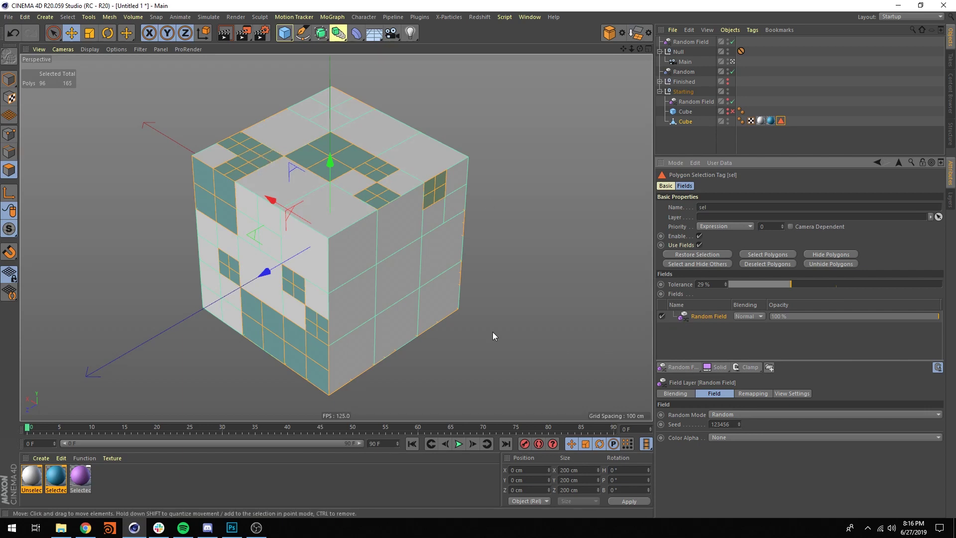
click(517, 210)
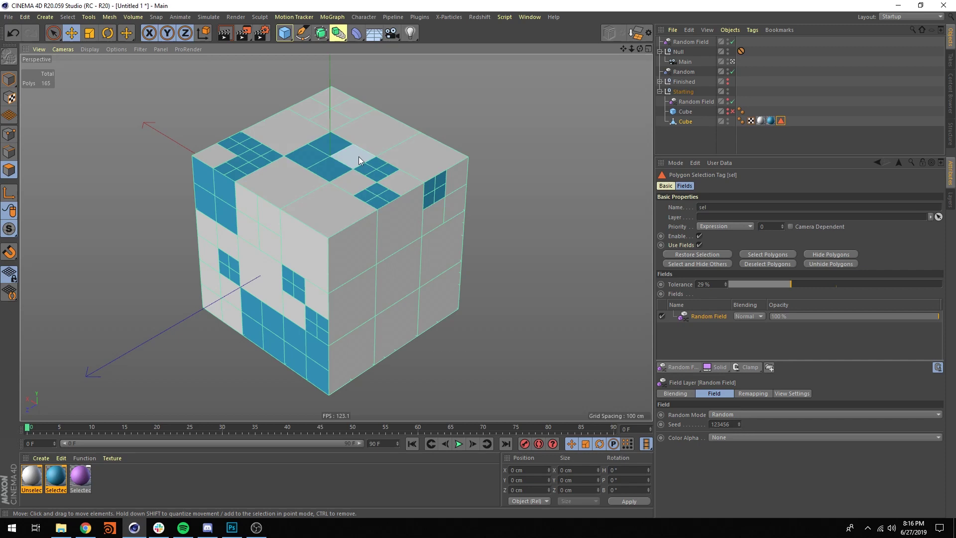
Raise the Random Field seed step by step from 123457 to 123462
click(738, 422)
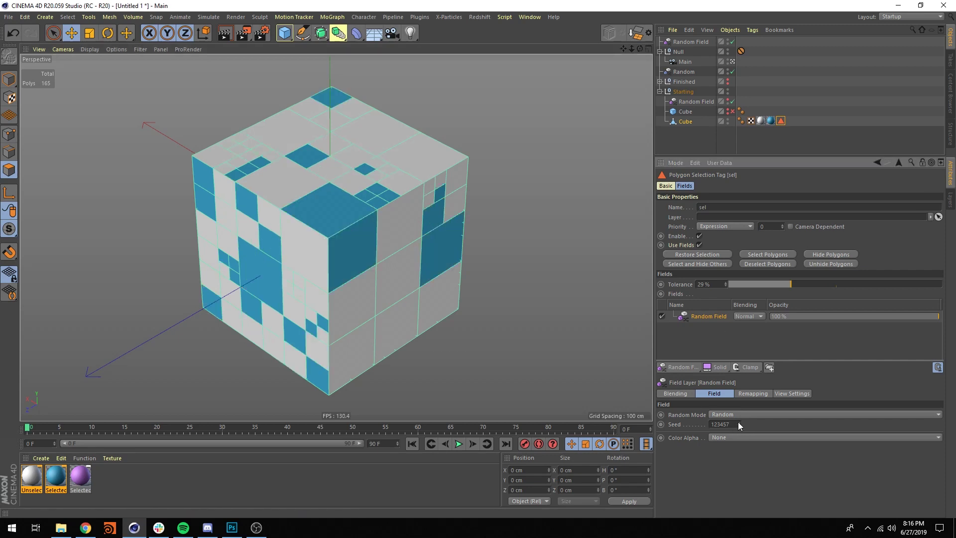
click(331, 207)
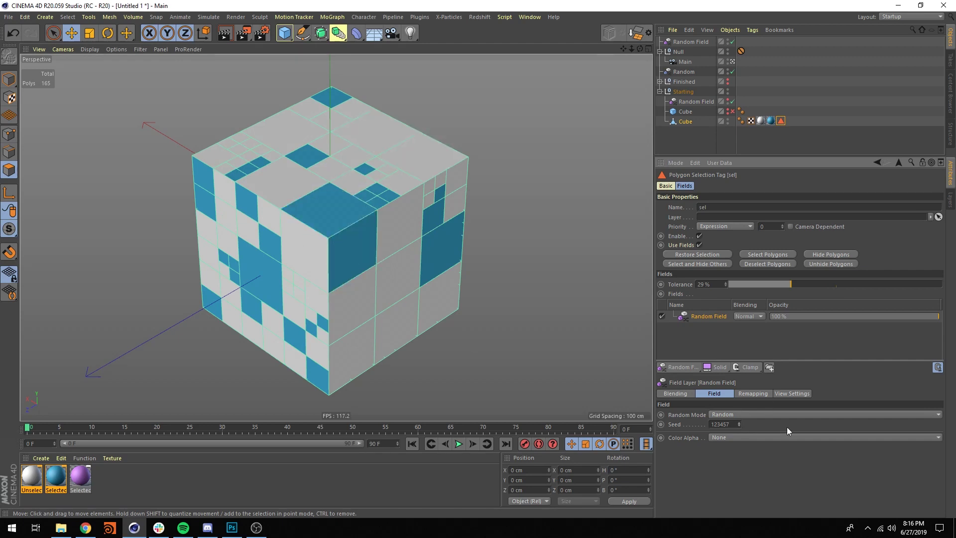
click(739, 422)
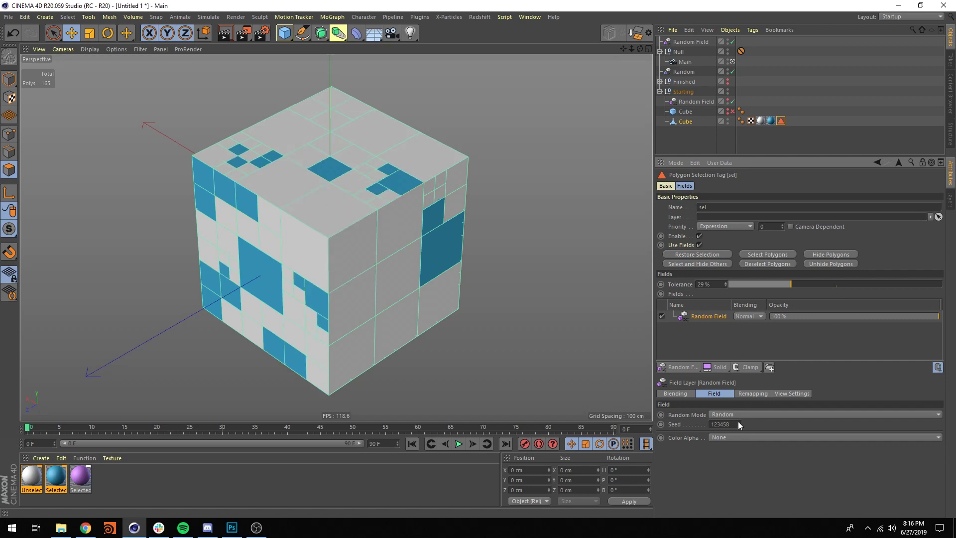
click(738, 421)
click(738, 421)
click(738, 421)
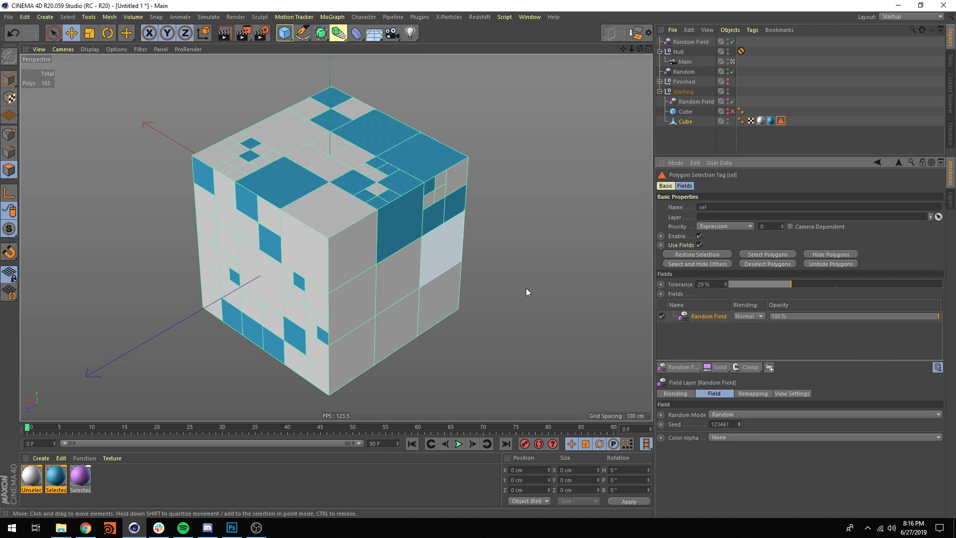
click(737, 421)
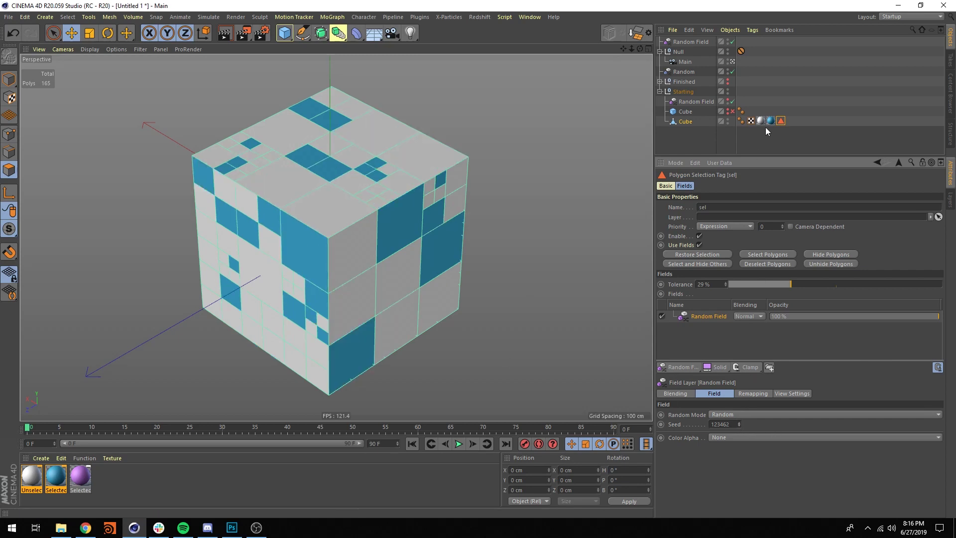
Subdivide the sel tag's polygons, deselect, and raise the seed to 123465
double_click(780, 120)
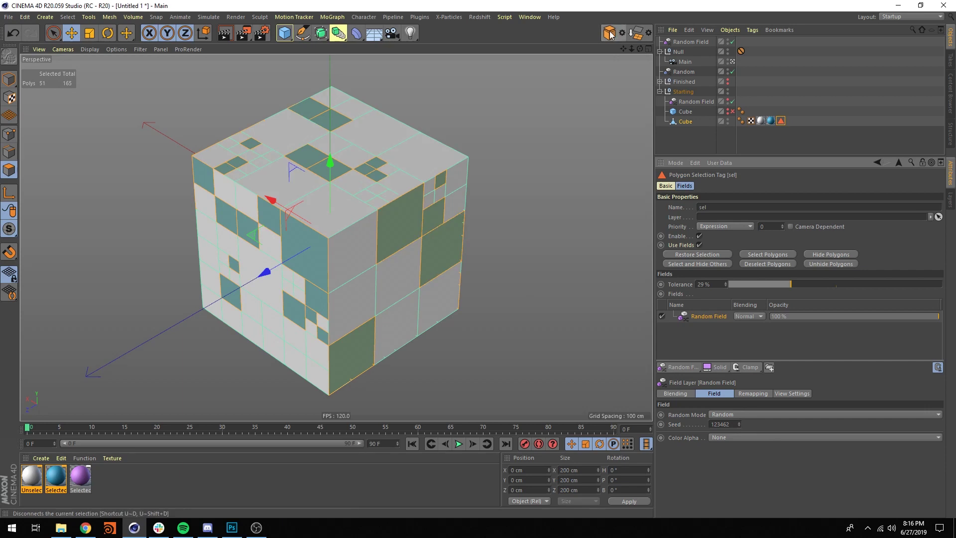
click(637, 34)
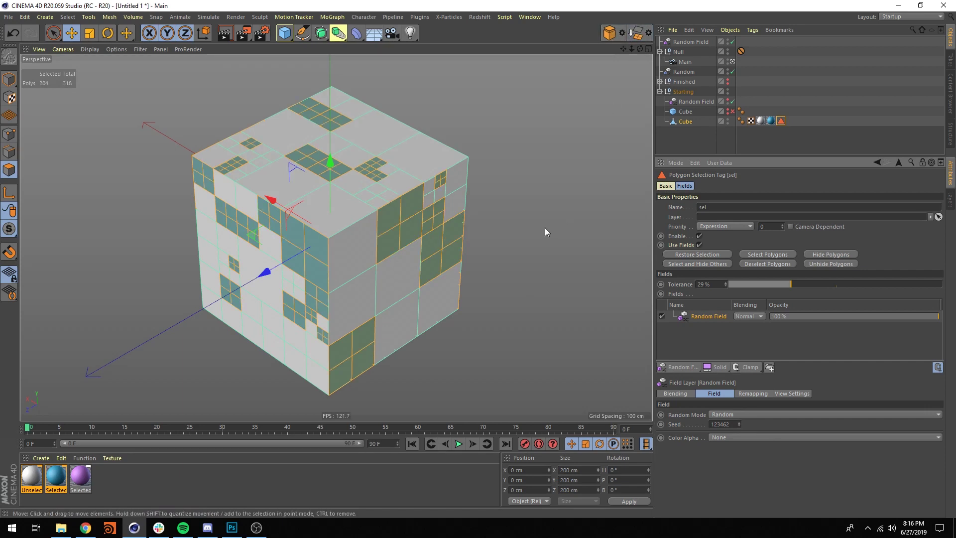
click(553, 196)
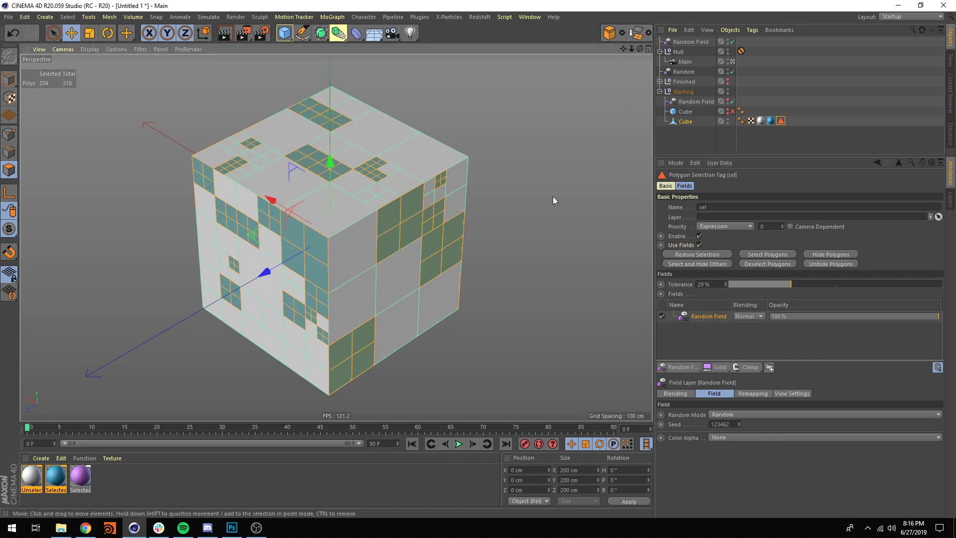
click(739, 422)
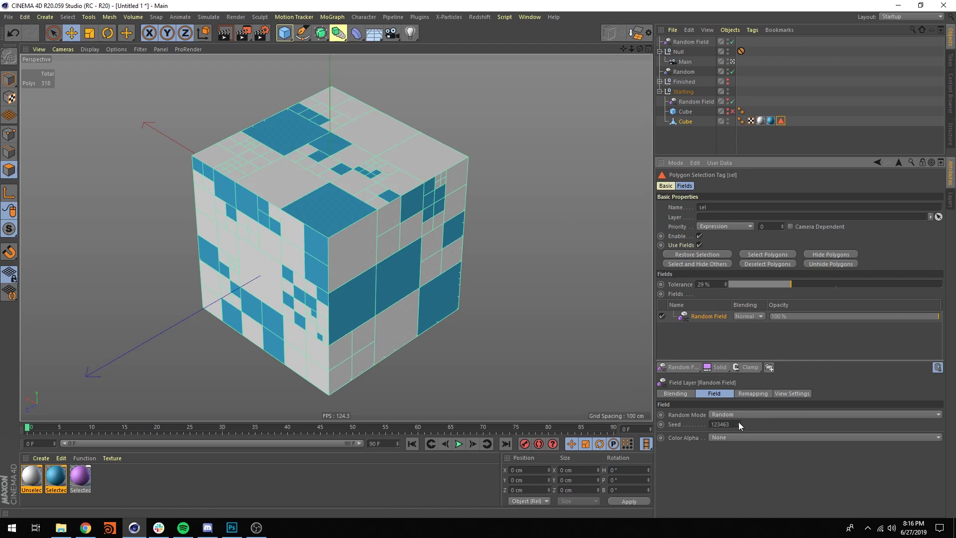
click(739, 422)
click(739, 422)
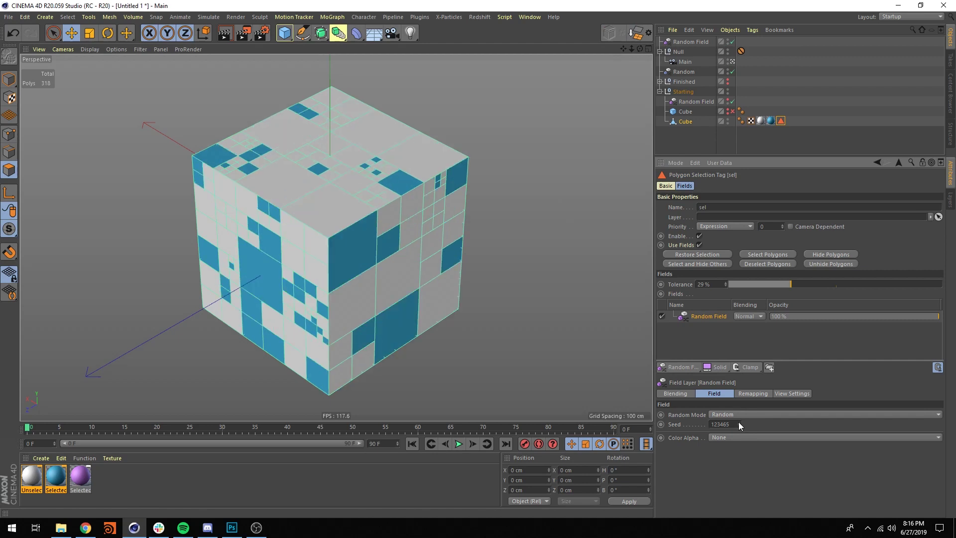
Subdivide the tag's selected polygons twice more, stepping the seed up to 123467
double_click(781, 122)
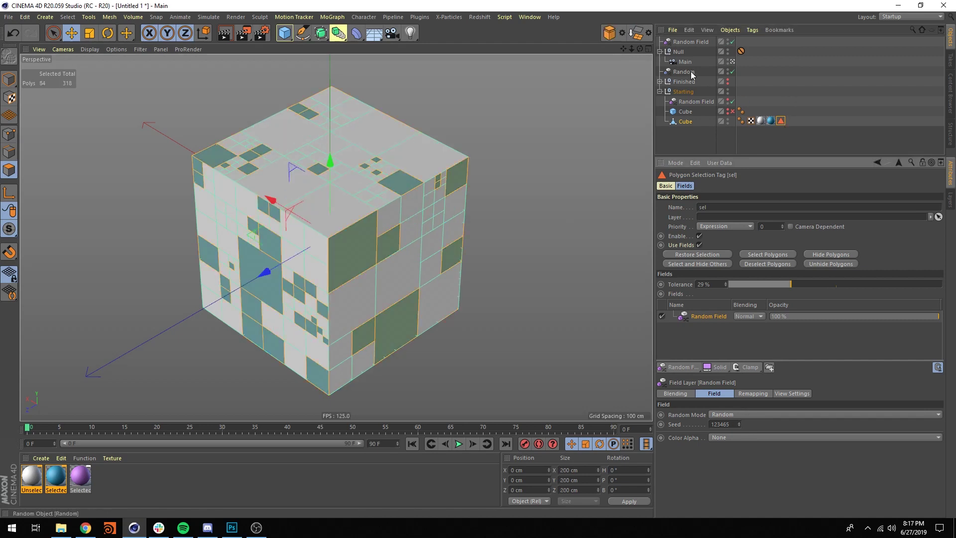
click(637, 33)
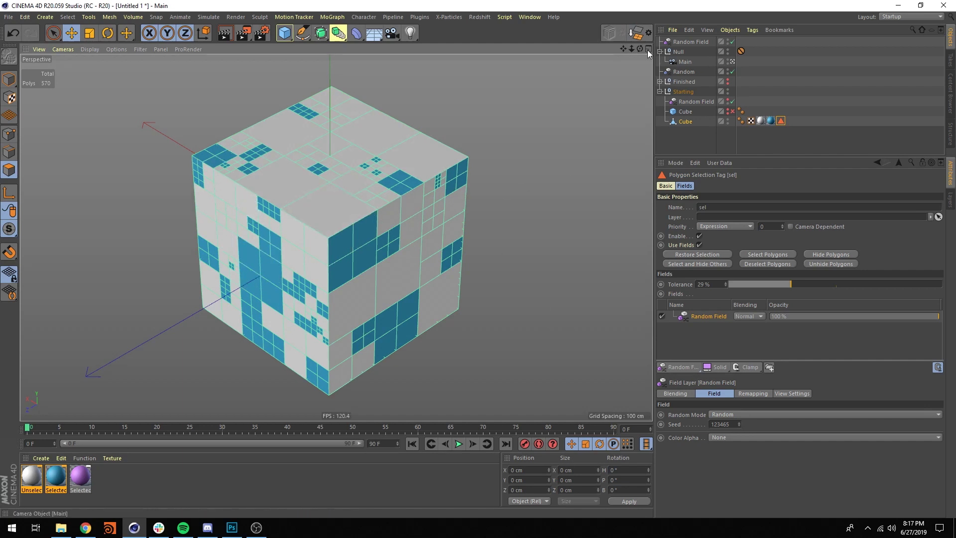
double_click(781, 121)
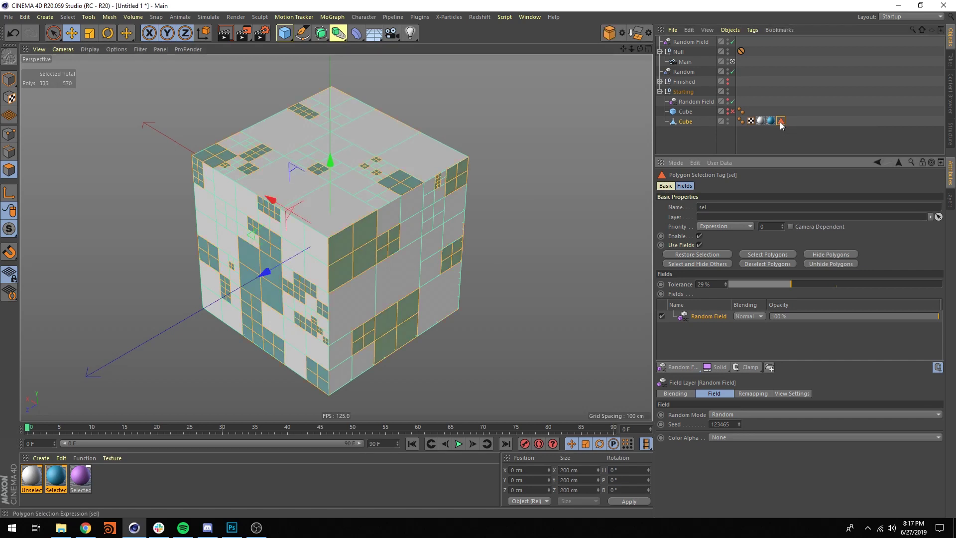
click(738, 422)
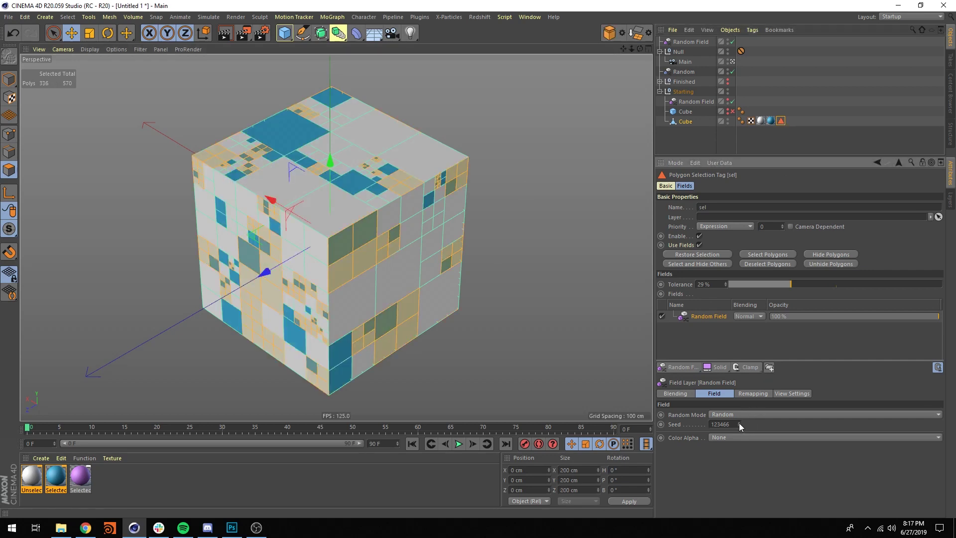
click(571, 166)
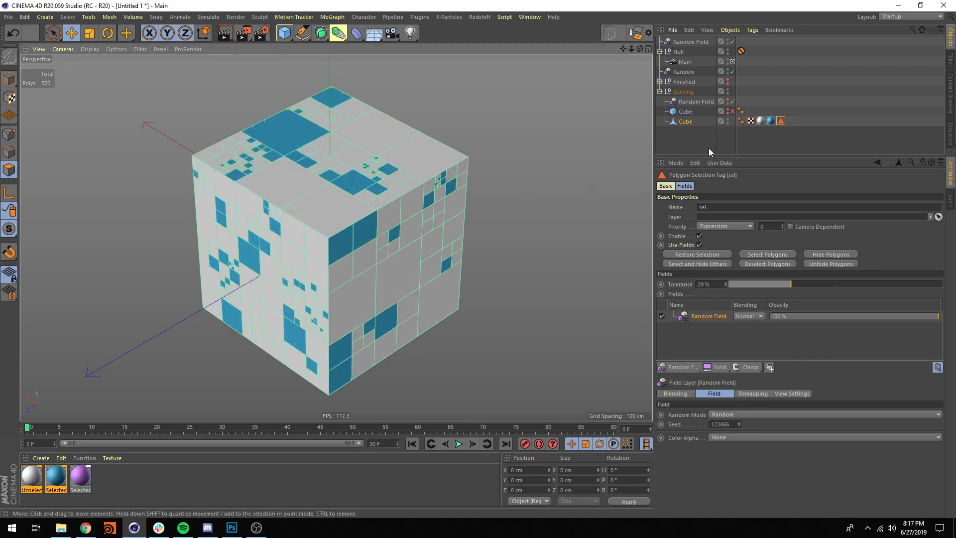
double_click(780, 121)
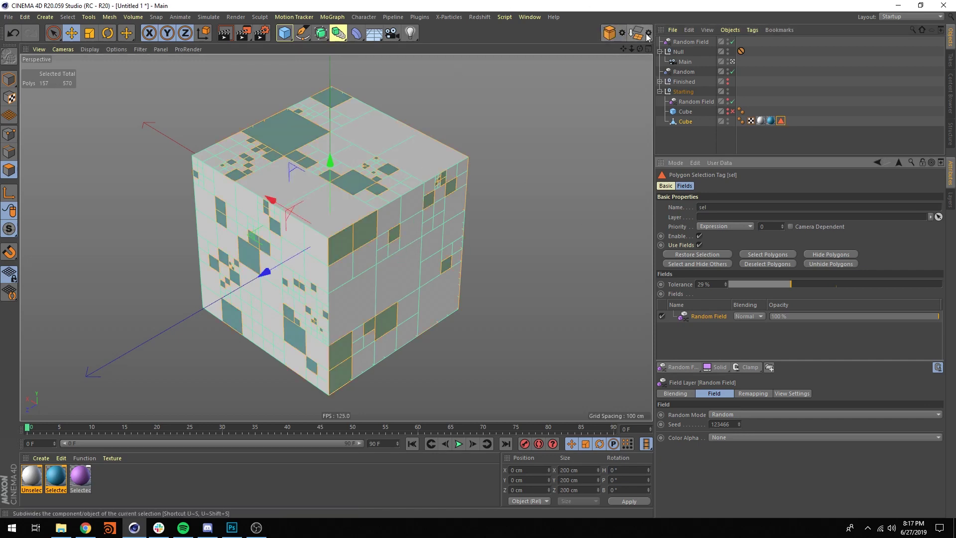
click(537, 164)
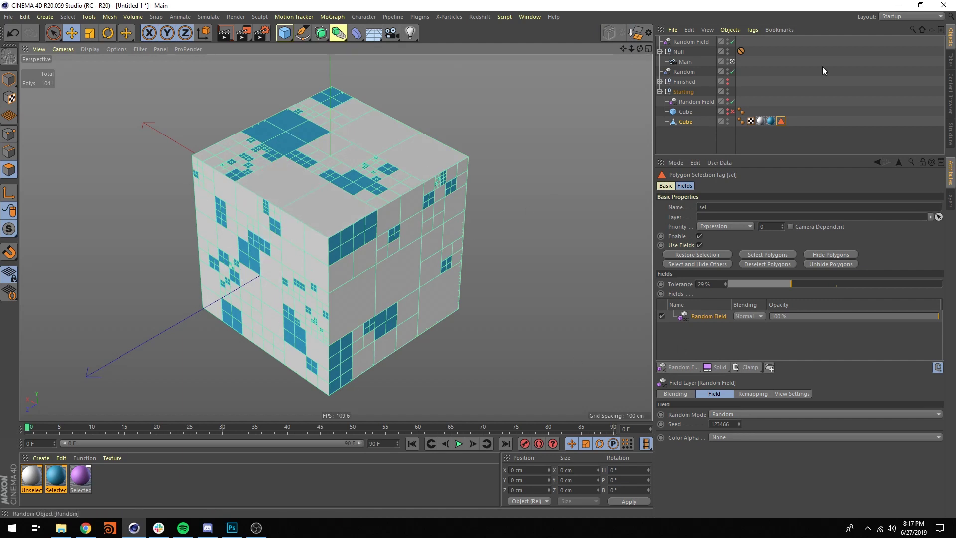
click(739, 421)
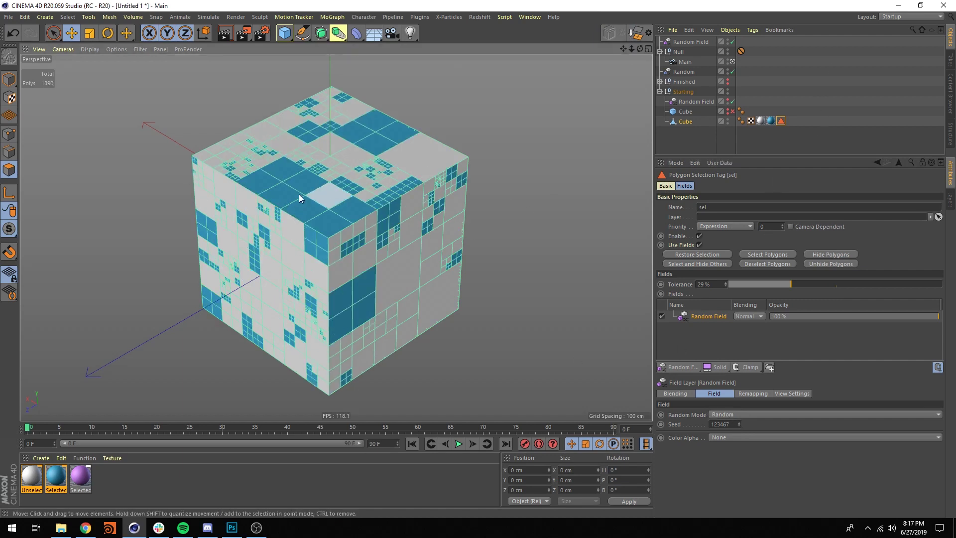
Duplicate the polygon selection tag on the cube and name the copy sel2
ctrl+drag(792, 122, 791, 120)
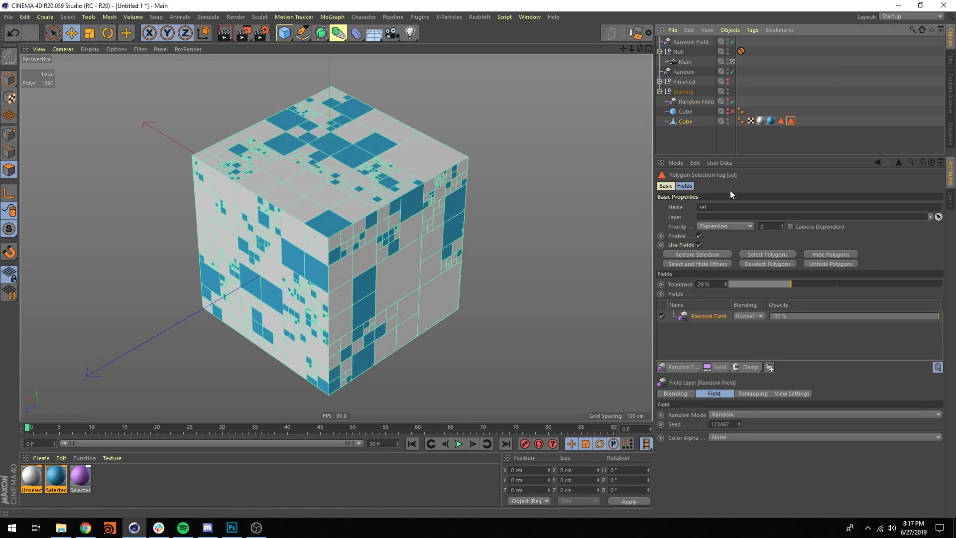
click(726, 205)
key(Return)
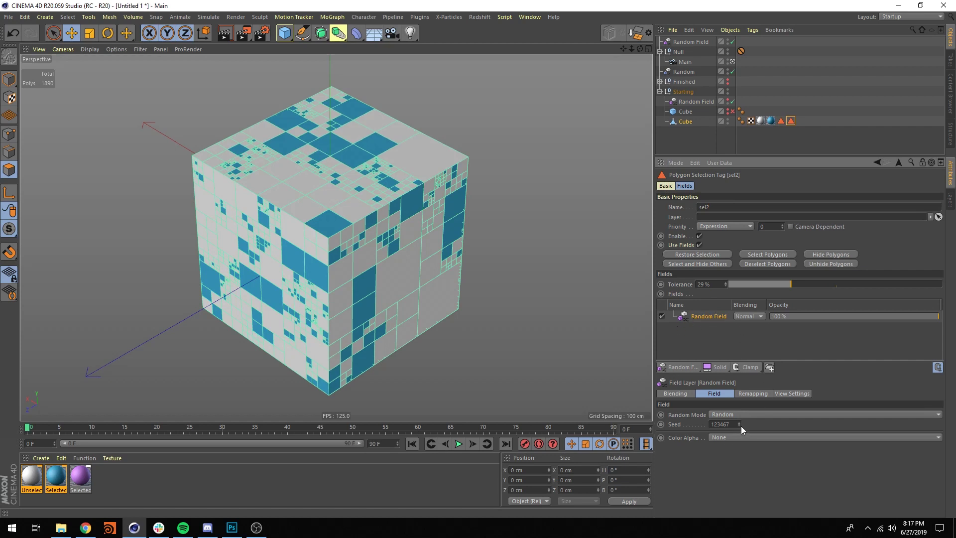
scroll(738, 422, up, 6)
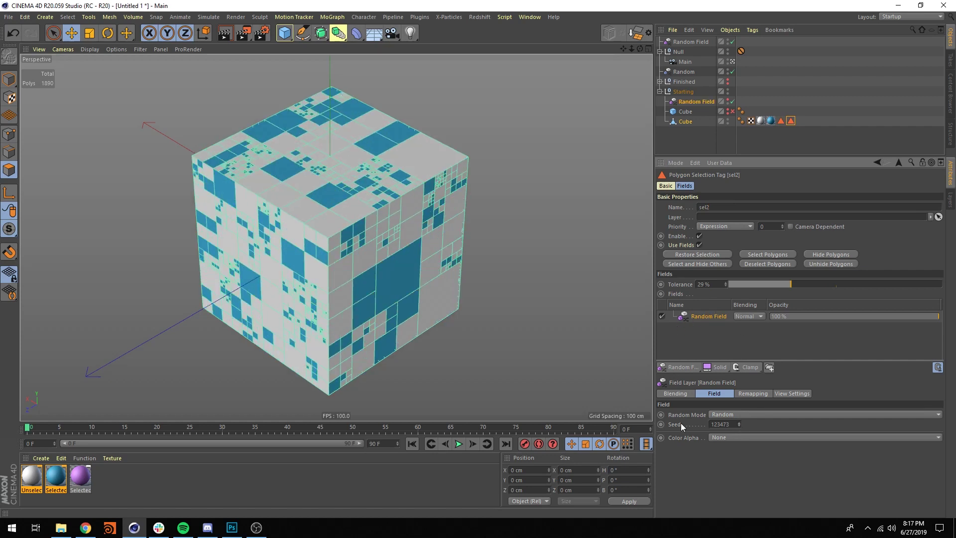
Apply the purple material to the cube using sel2, with Tolerance at 43%
drag(90, 482, 737, 217)
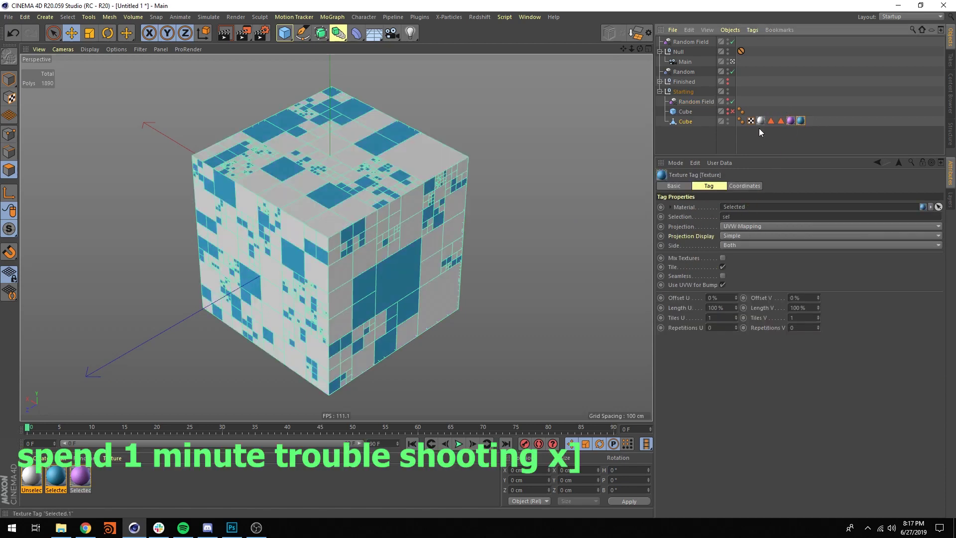
click(780, 120)
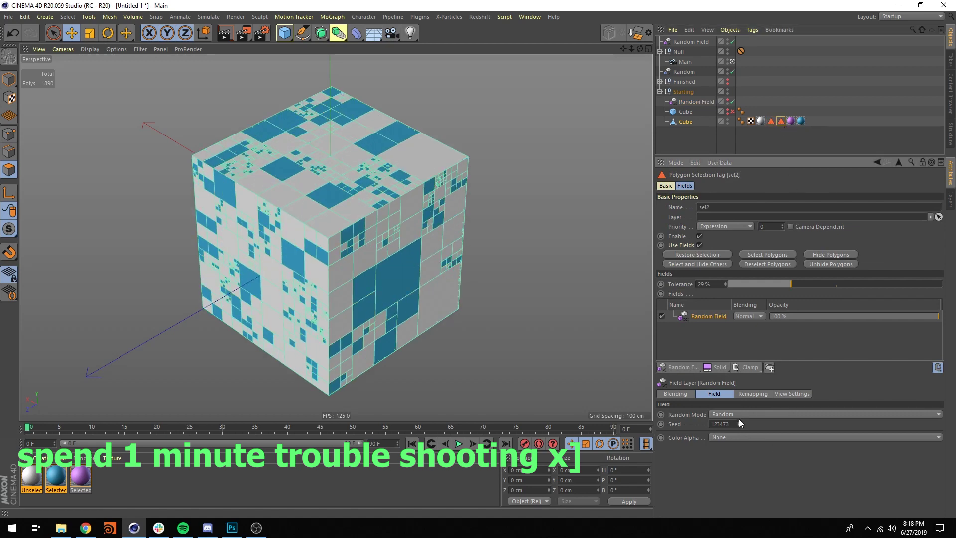
drag(790, 120, 814, 122)
key(ctrl+z)
key(ctrl+z)
key(ctrl+z)
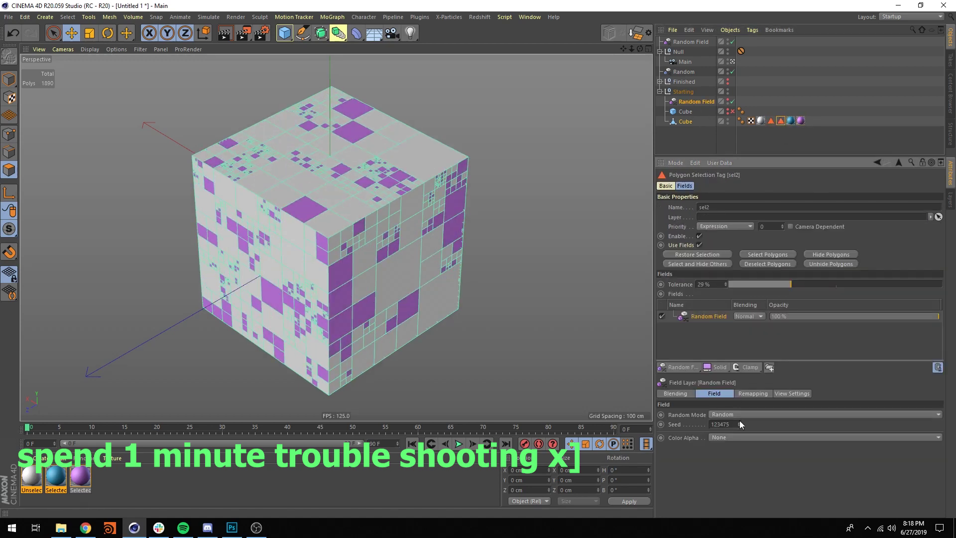
drag(780, 121, 801, 121)
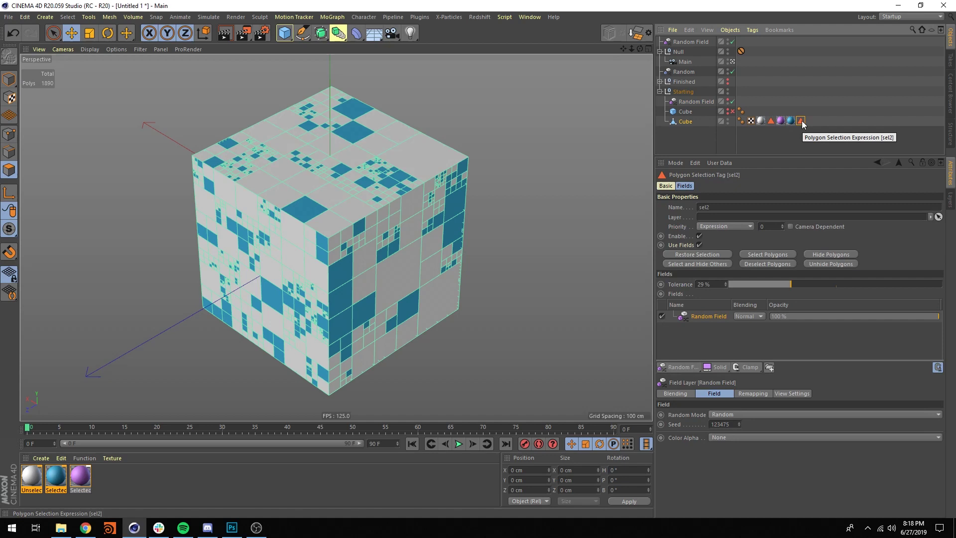
drag(808, 283, 820, 283)
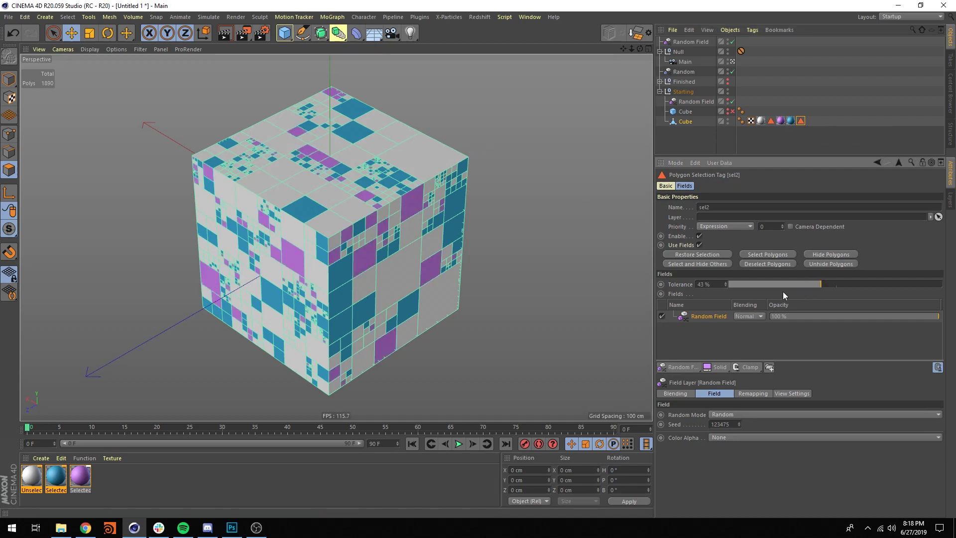
click(800, 121)
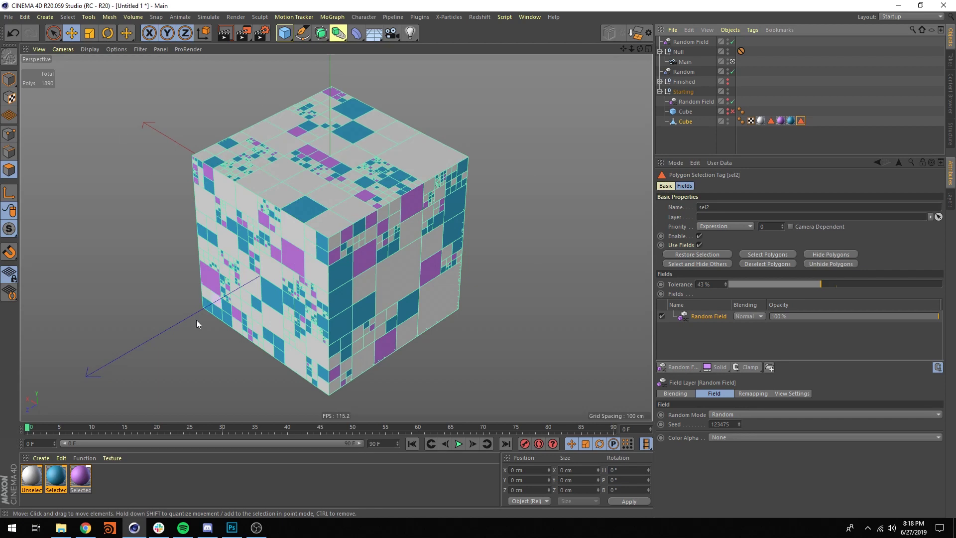
click(483, 225)
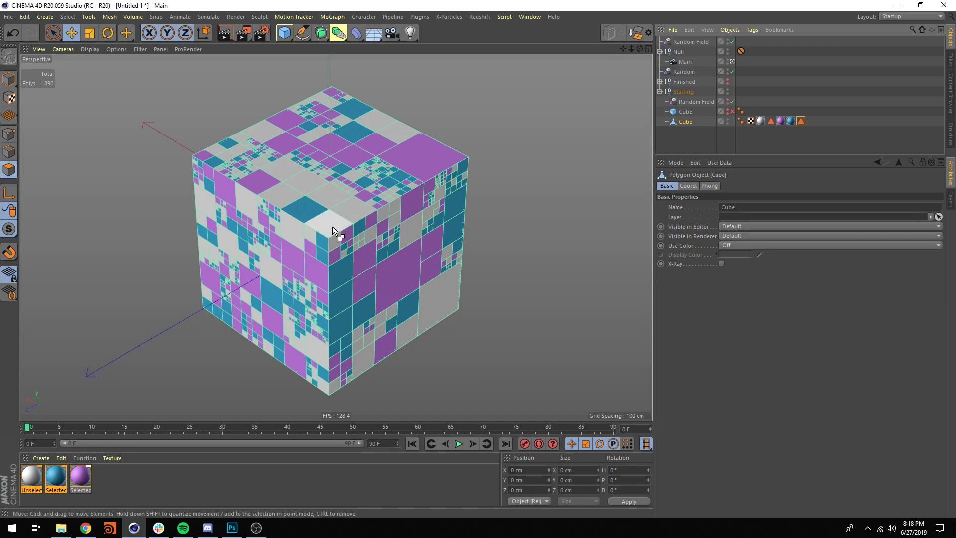
Clear the cube's polygon selection and enable the MoExtrude deformer under the Finished group
key(ctrl+a)
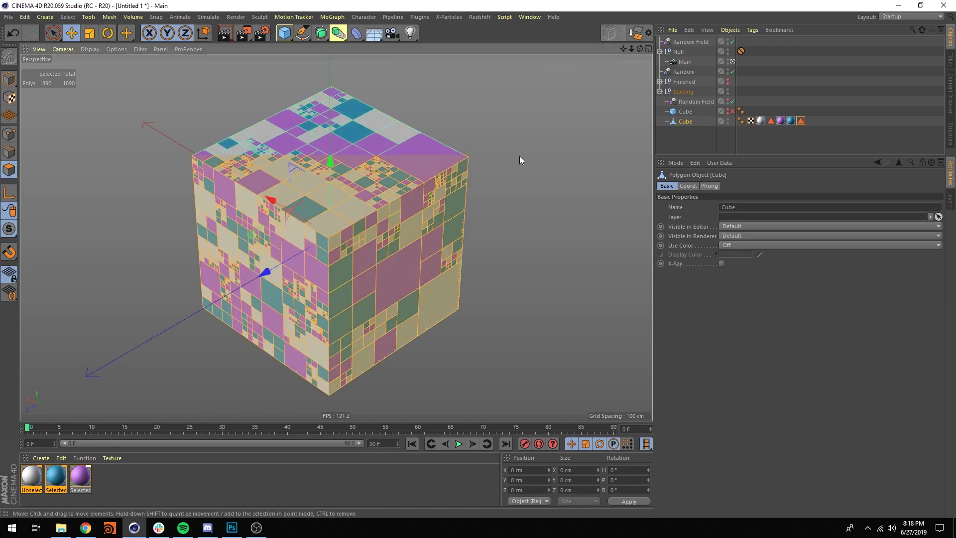
click(519, 156)
click(660, 81)
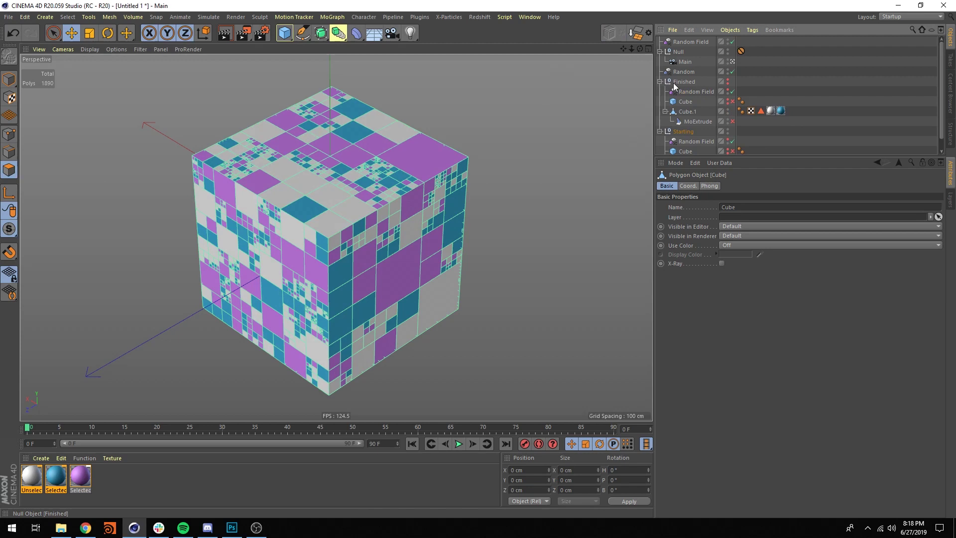
click(692, 122)
scroll(693, 114, down, 1)
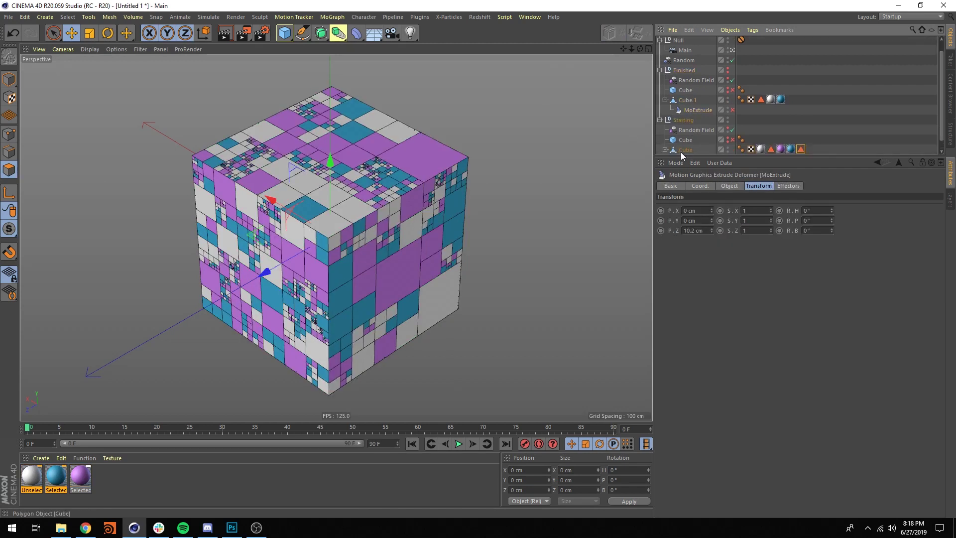
scroll(687, 151, down, 1)
click(731, 149)
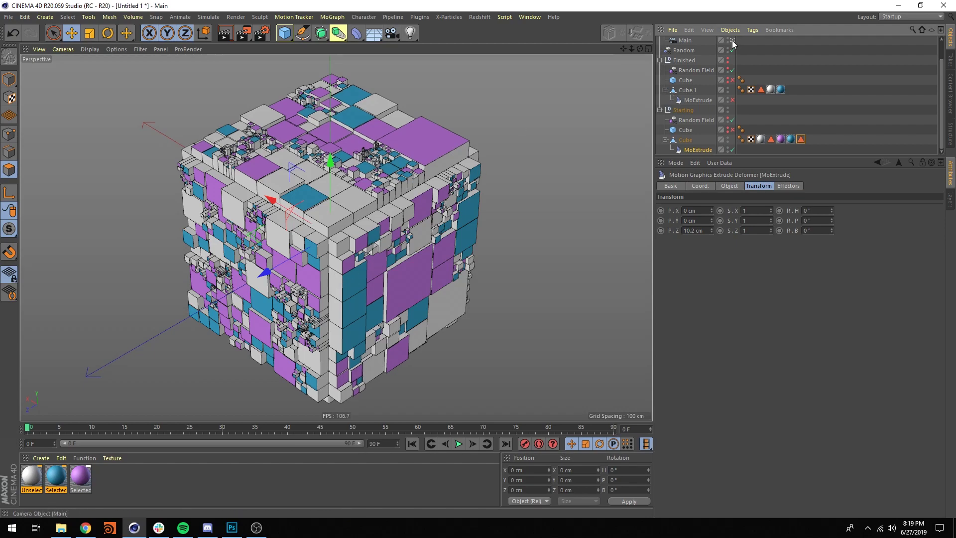
scroll(298, 235, up, 4)
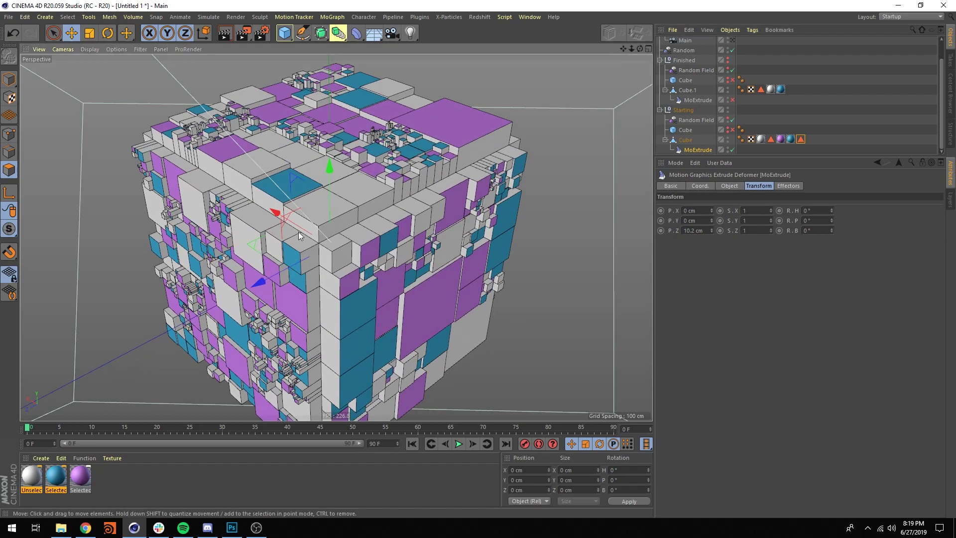
scroll(298, 235, up, 10)
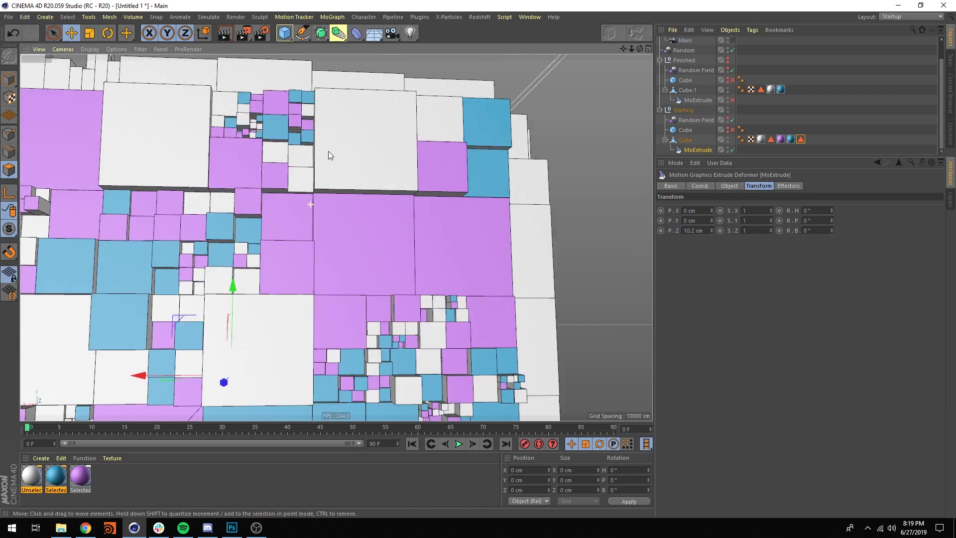
alt+drag(327, 151, 374, 299)
scroll(299, 280, down, 5)
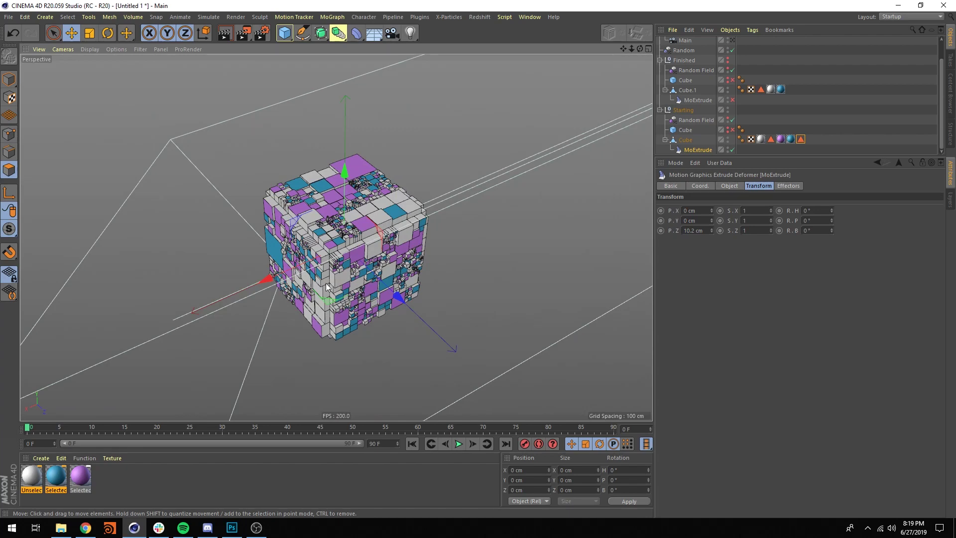
alt+drag(450, 243, 379, 199)
scroll(379, 198, up, 5)
alt+right_drag(379, 199, 350, 248)
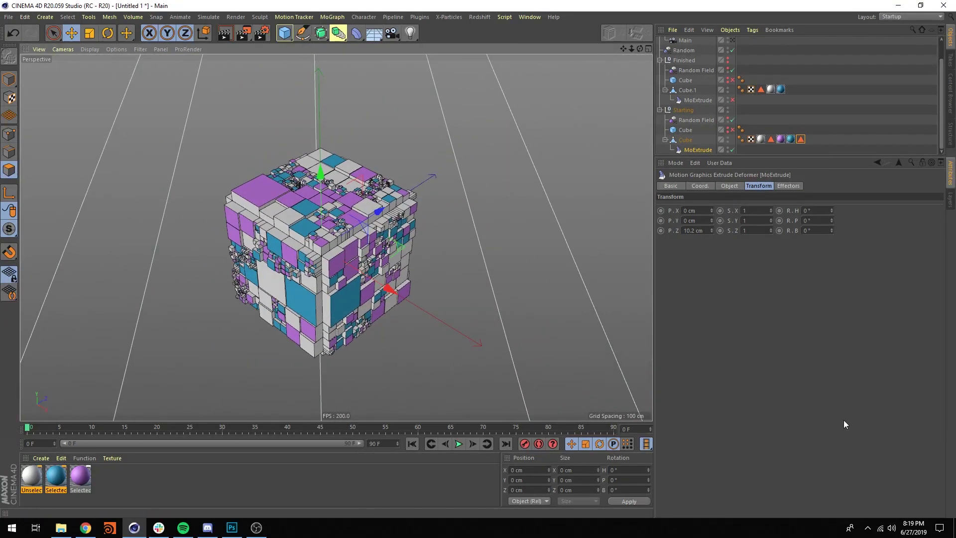